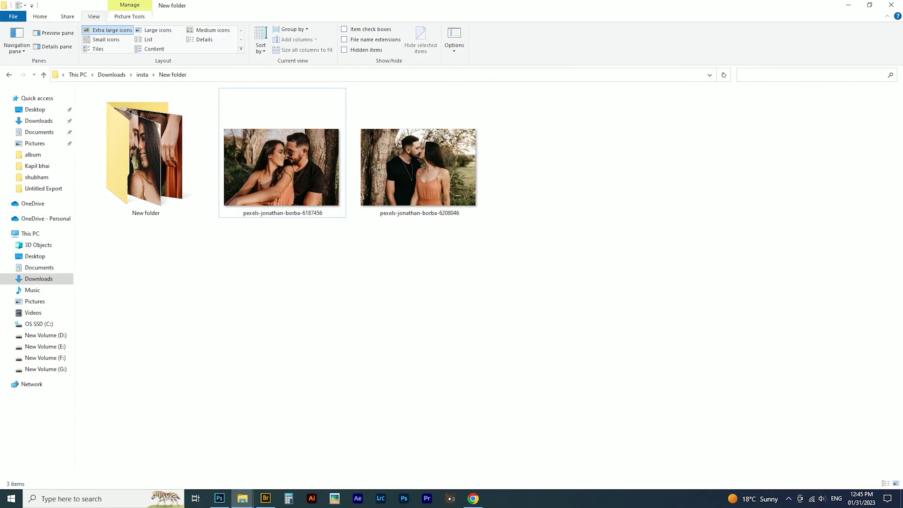
Select the couple-by-the-tree photo pexels-jonathan-borba-6187456 in the New folder and return to Photoshop
right_click(290, 296)
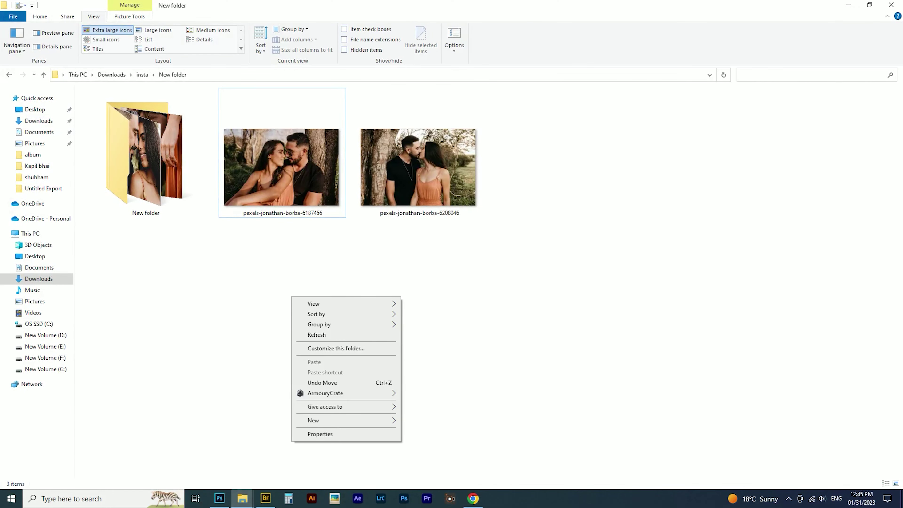
click(146, 153)
click(418, 167)
click(281, 167)
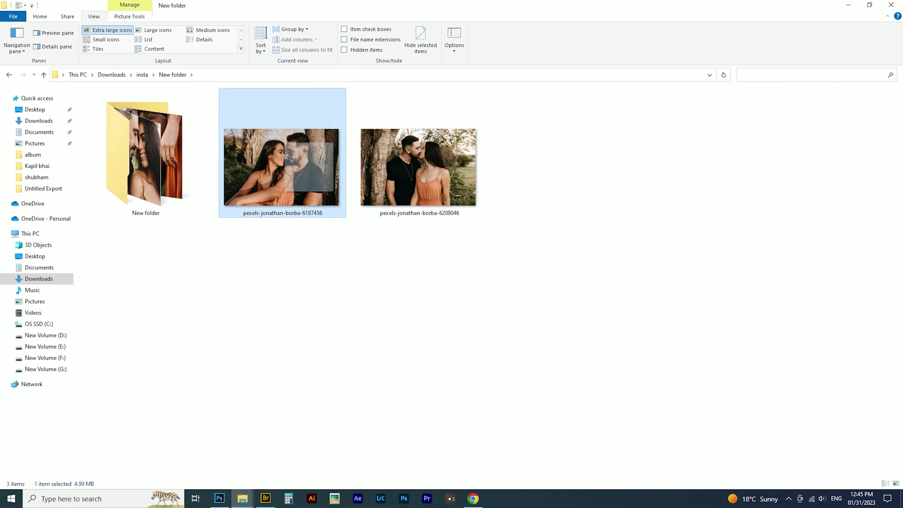
key(alt+Tab)
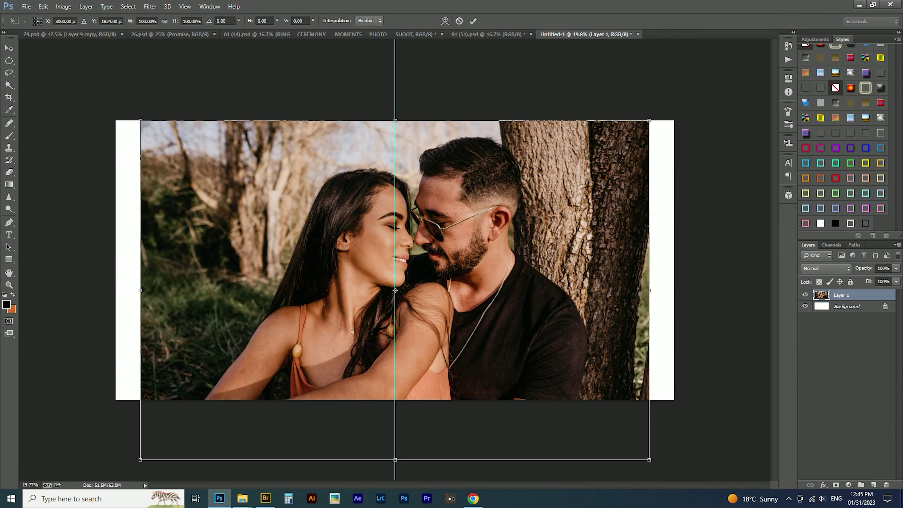
Scale the couple photo down to about 73%, move it over the right half and commit
drag(649, 121, 547, 187)
drag(494, 238, 620, 173)
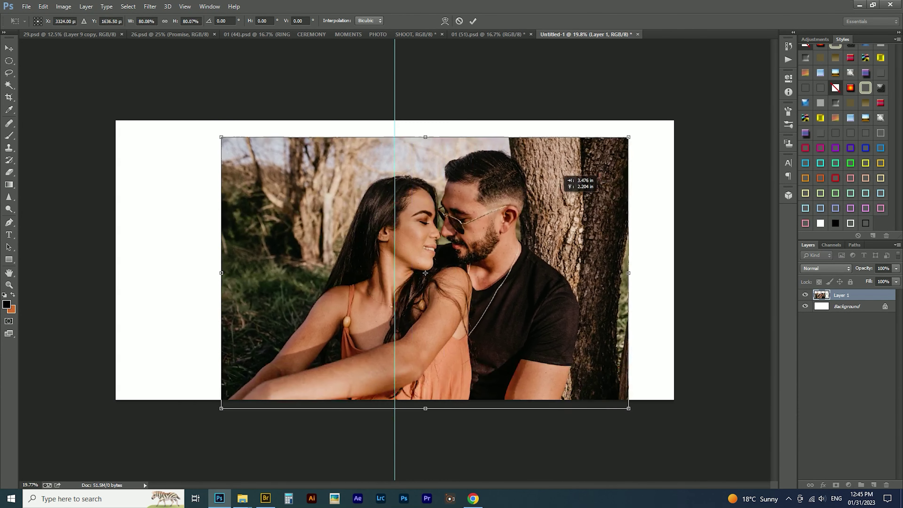
right_click(594, 187)
key(Escape)
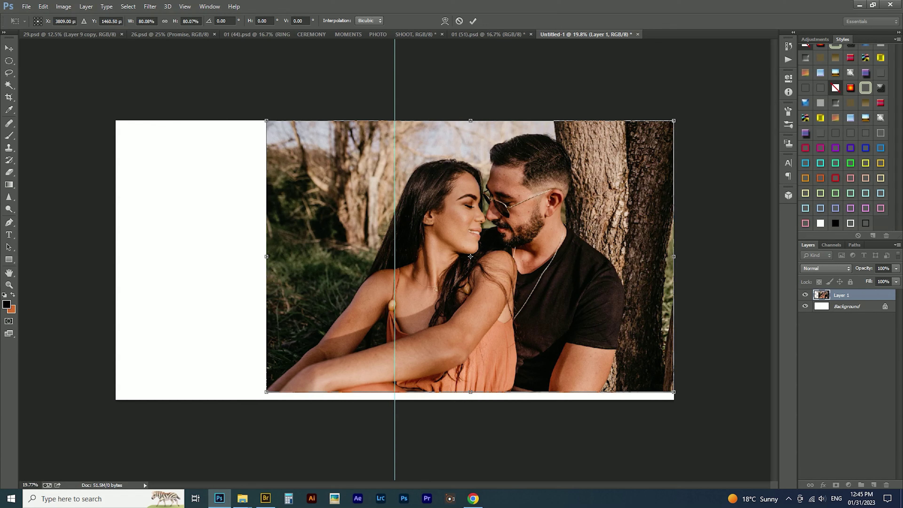
drag(266, 392, 301, 370)
mouse_move(487, 245)
mouse_down()
mouse_move(487, 264)
mouse_move(470, 262)
mouse_up()
right_click(470, 262)
key(Escape)
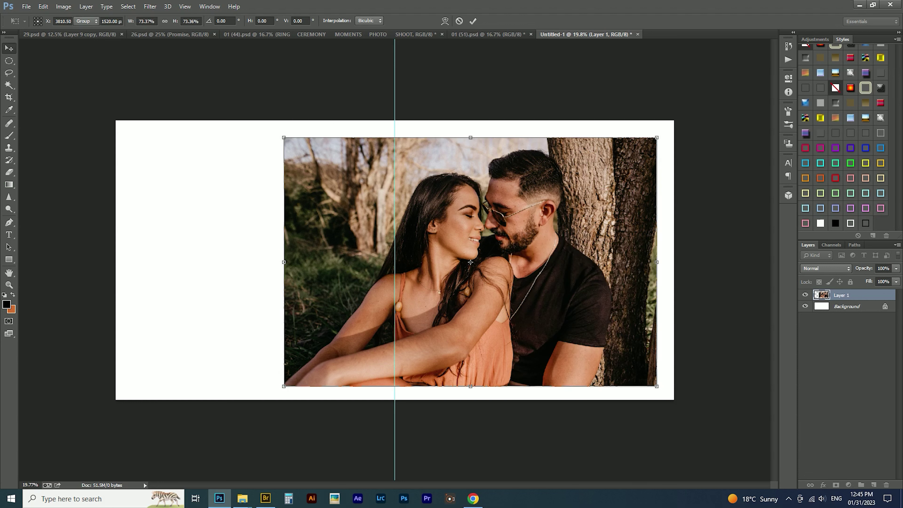
key(Return)
Fine-tune the photo's position on the right side with small drags and a nudge right
drag(498, 214, 500, 215)
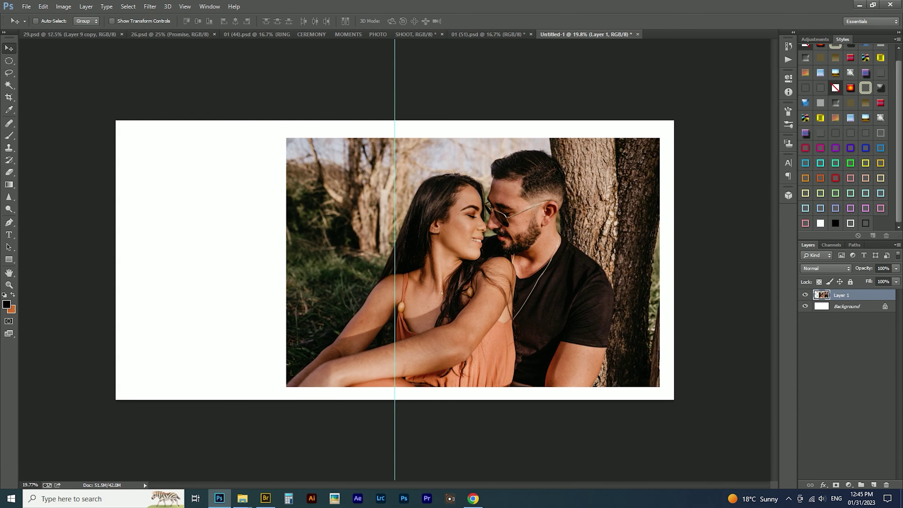
drag(499, 189, 500, 189)
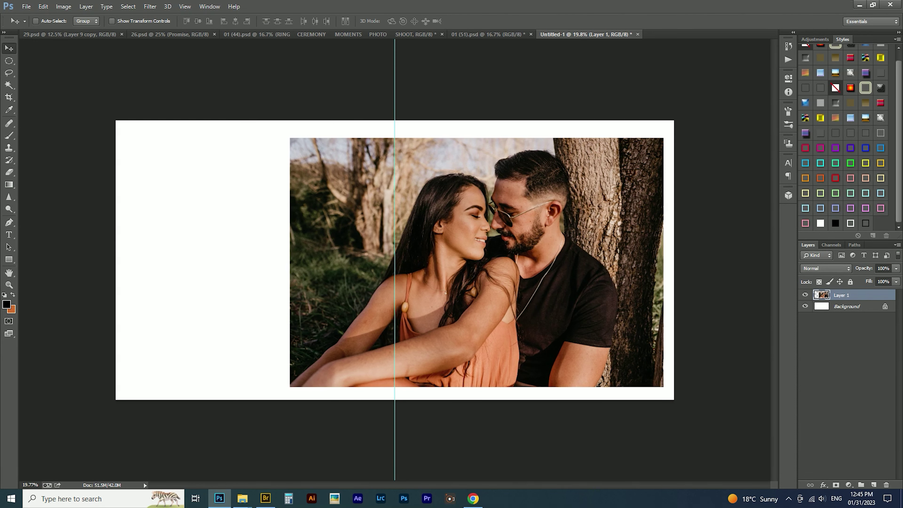
scroll(394, 260, up, 3)
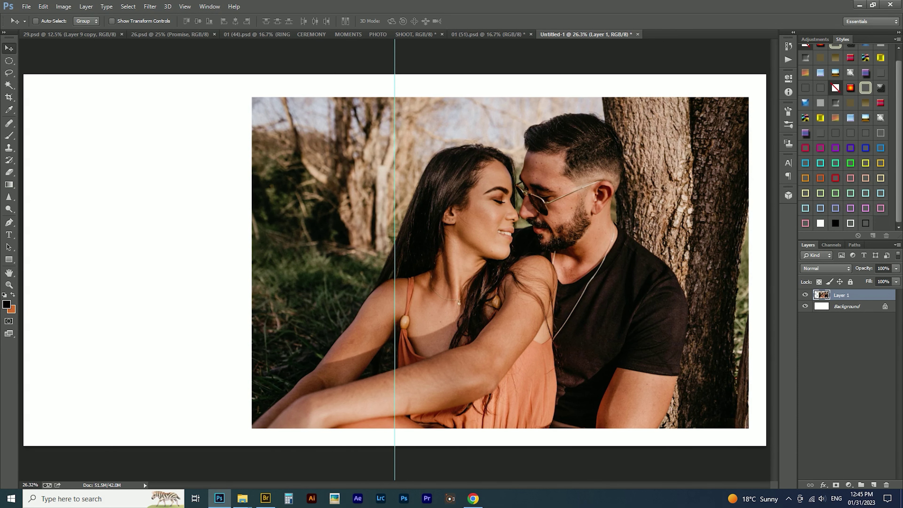
key(shift+Right)
key(shift+Right)
key(shift+Right)
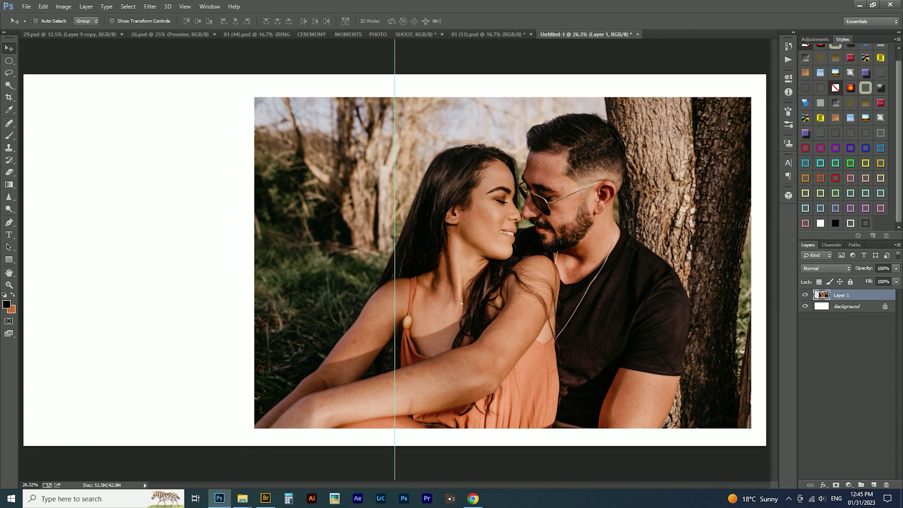
Centre the photo vertically against a tall selected strip, then nudge it left
key(m)
drag(142, 66, 149, 466)
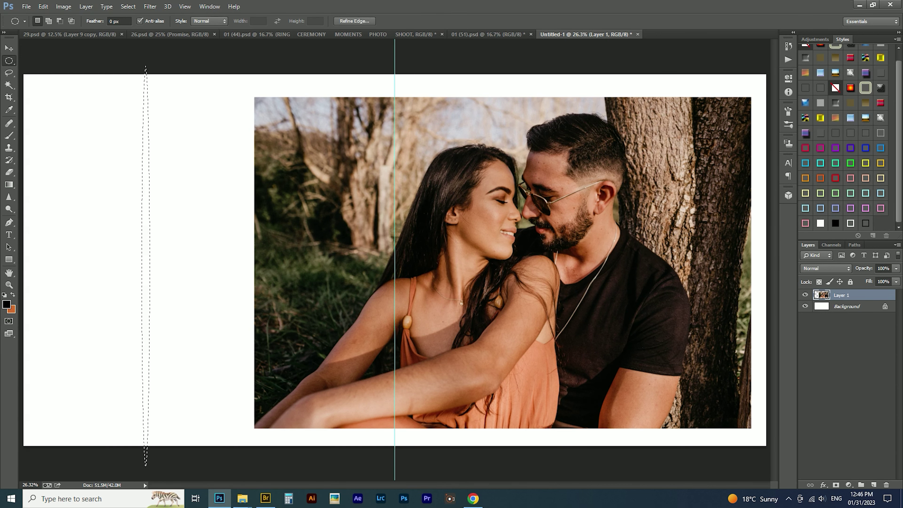
key(shift+m)
key(ctrl+d)
drag(172, 74, 212, 445)
key(v)
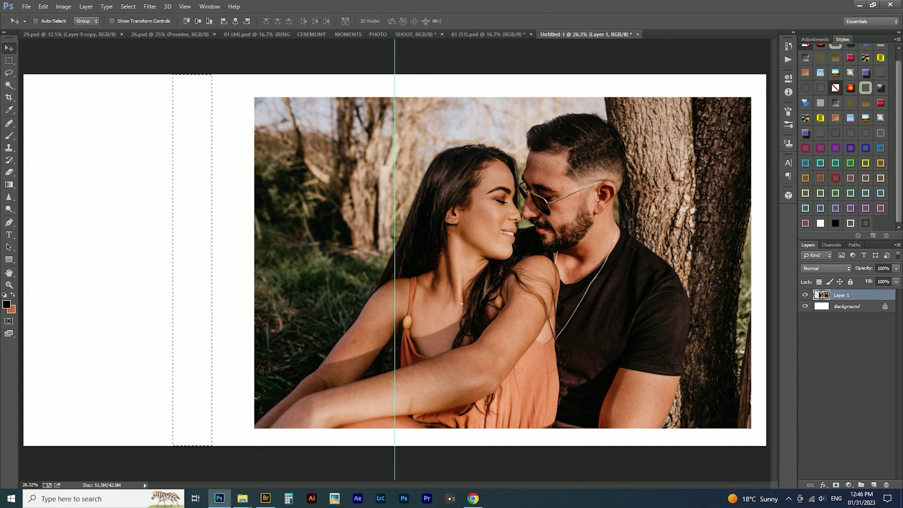
click(198, 21)
key(ctrl+d)
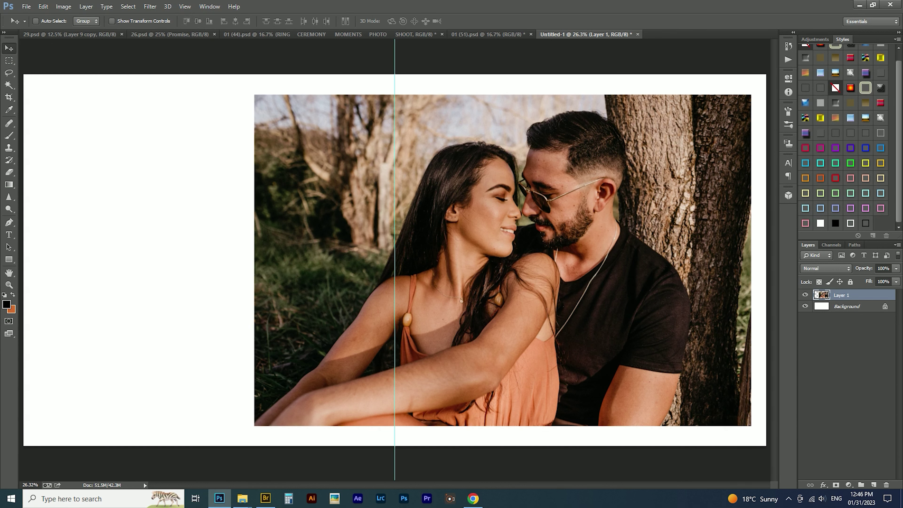
key(shift+Left)
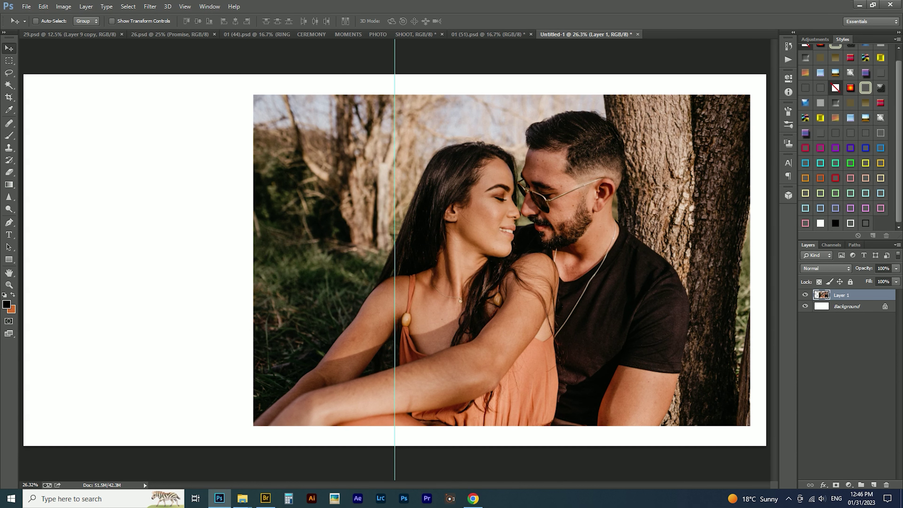
Enlarge the couple photo about its centre and shift it right
key(ctrl+t)
drag(749, 95, 788, 65)
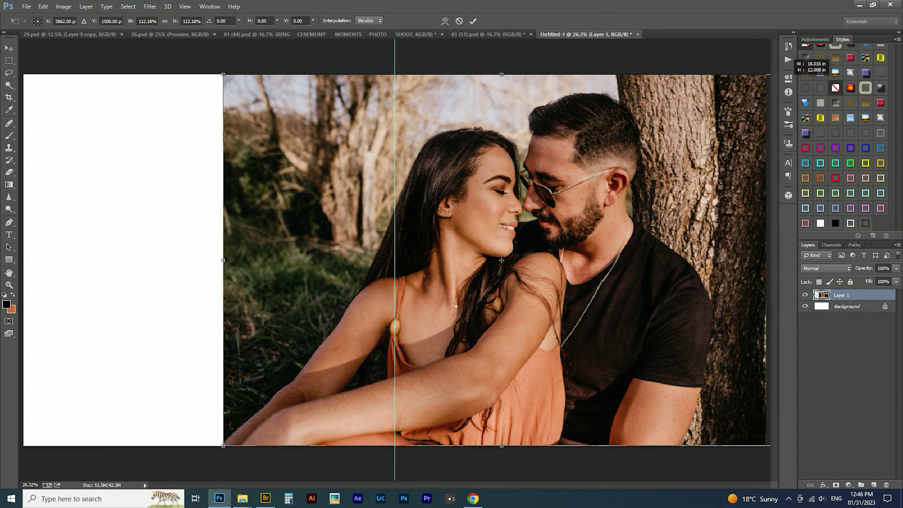
drag(570, 186, 608, 188)
key(Return)
Rescale the photo to about 90% from the bottom-right corner, flush with the right edge
key(ctrl+t)
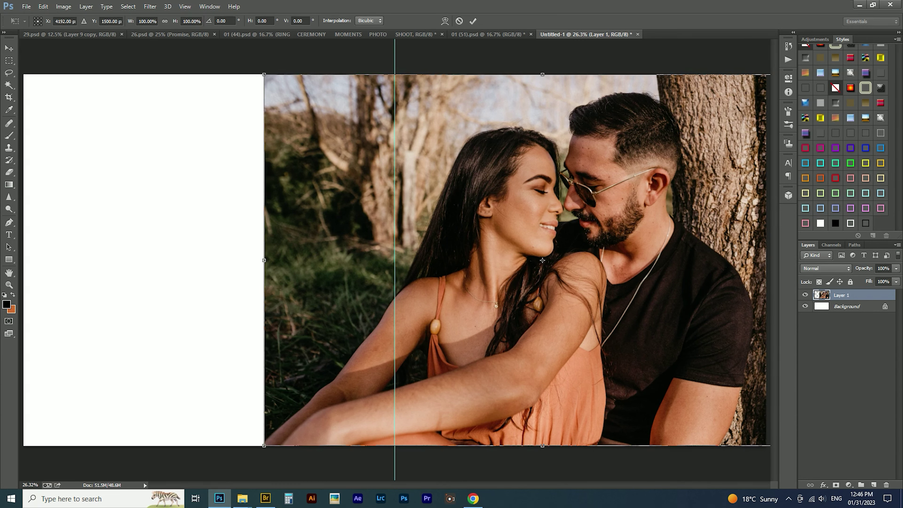
drag(264, 74, 296, 110)
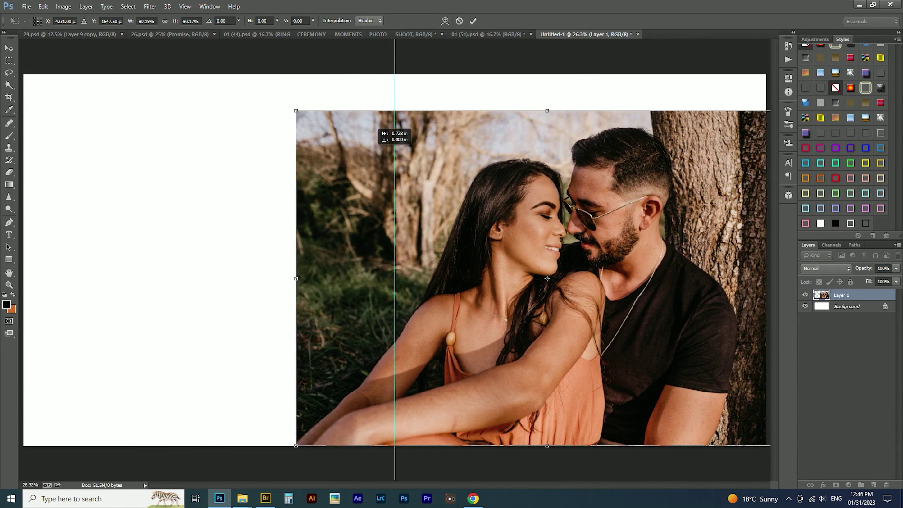
drag(391, 143, 396, 142)
key(Return)
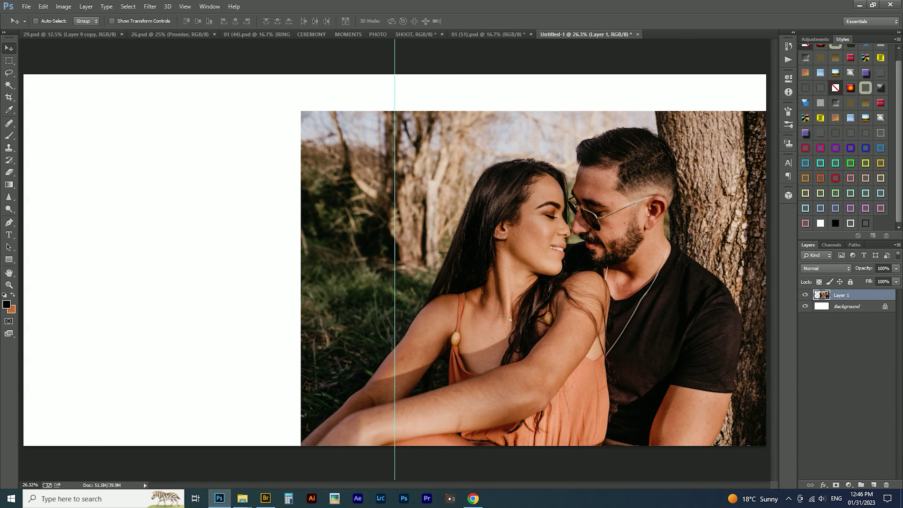
scroll(628, 245, up, 5)
Heal the blemishes on the man's forehead, near his glasses, chin and cheek
right_click(584, 233)
click(604, 238)
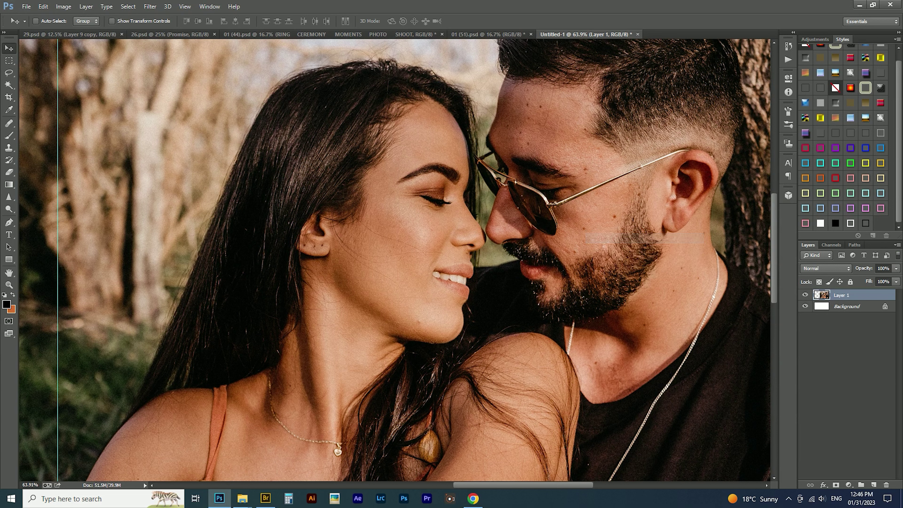
key(j)
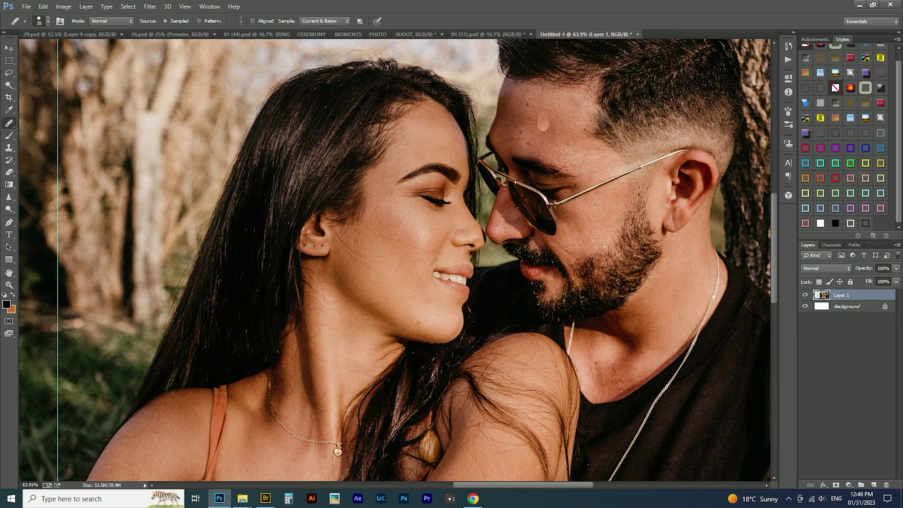
click(544, 118)
click(528, 107)
click(526, 142)
click(508, 125)
click(419, 322)
drag(372, 237, 370, 252)
Zoom out to the full spread and apply the Portraiture skin-smoothing filter
key(ctrl+0)
key(v)
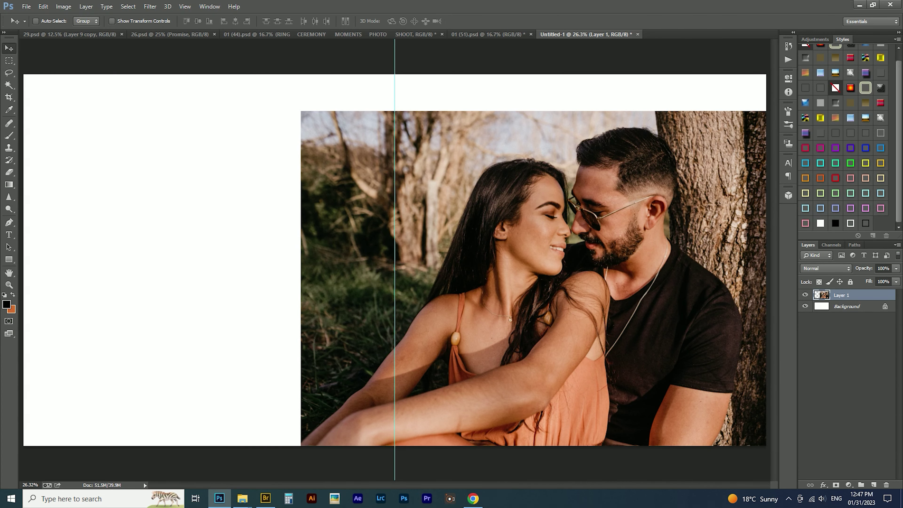
key(ctrl+f)
Select the source photos in File Explorer's photo folder and drag them toward the taskbar
click(242, 498)
click(50, 460)
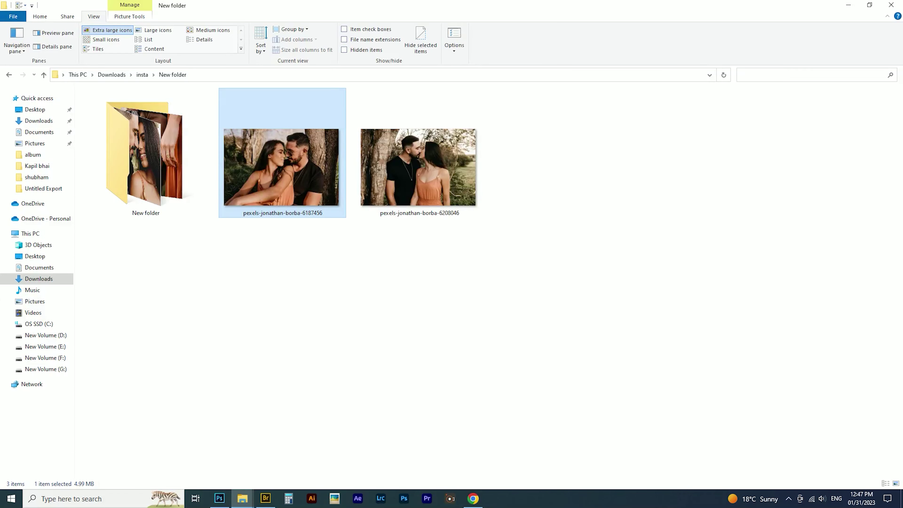
ctrl+click(419, 152)
drag(419, 153, 220, 498)
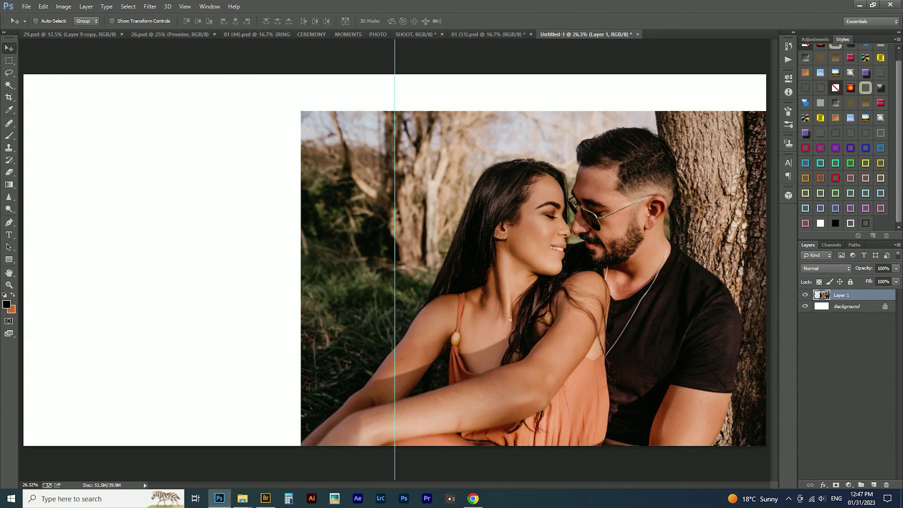
Select the left page area on a new layer and fill it with orange
key(m)
mouse_move(80, 149)
mouse_down()
mouse_move(297, 257)
mouse_move(300, 447)
mouse_up()
key(ctrl+shift+n)
key(Return)
key(ctrl+BackSpace)
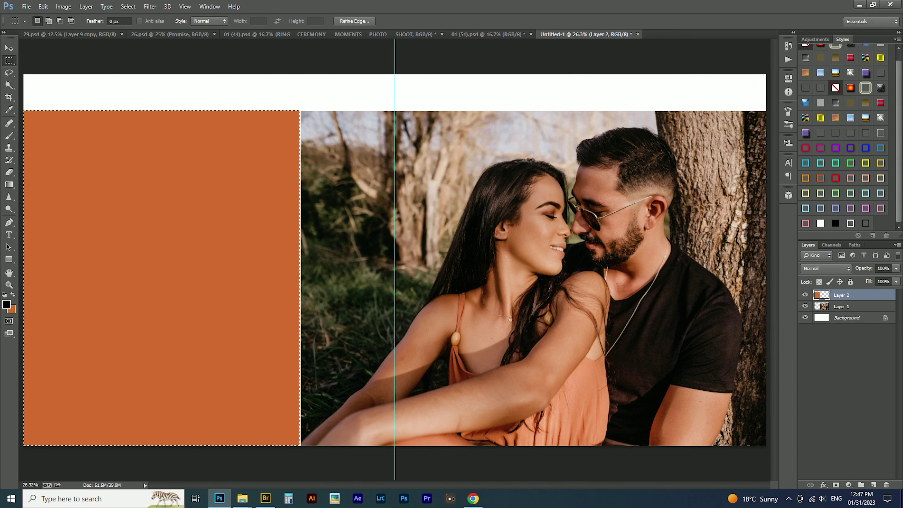
key(ctrl+d)
key(v)
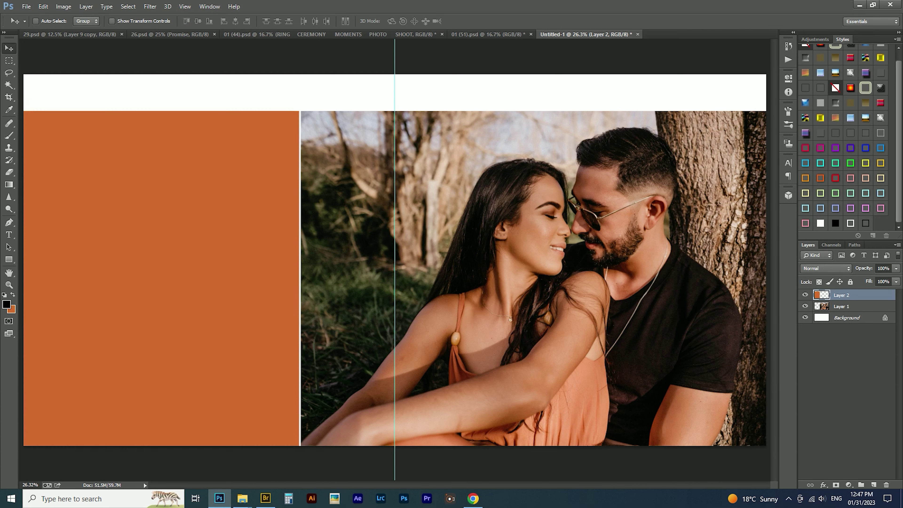
Change the background colour to peach #ffc7a6 and refill the left page panel with it
click(11, 309)
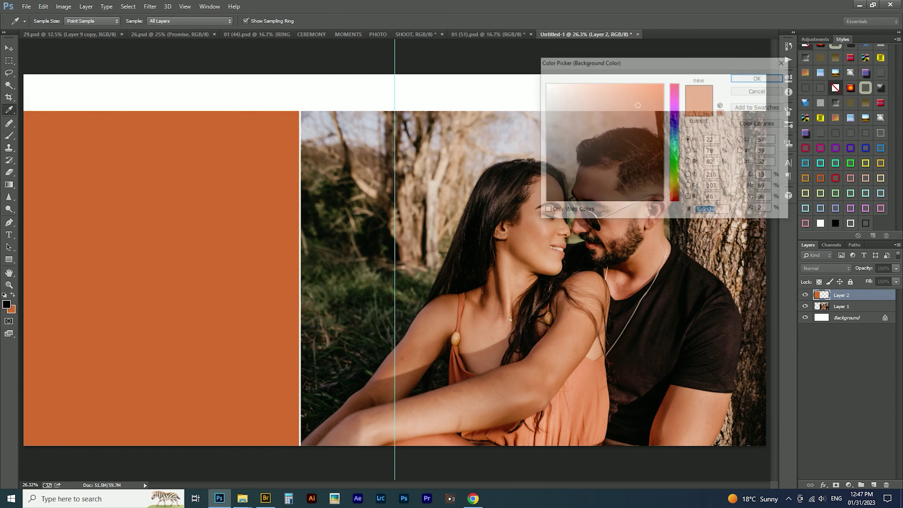
drag(637, 105, 587, 83)
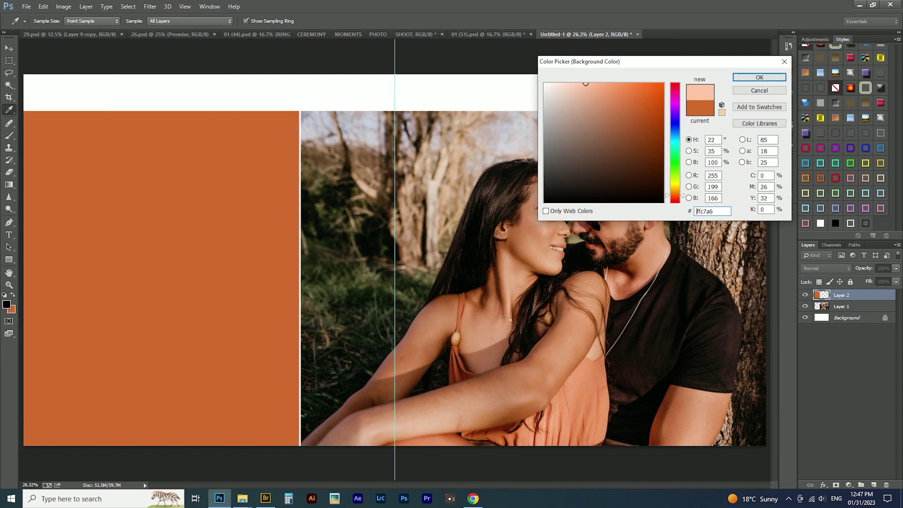
key(Return)
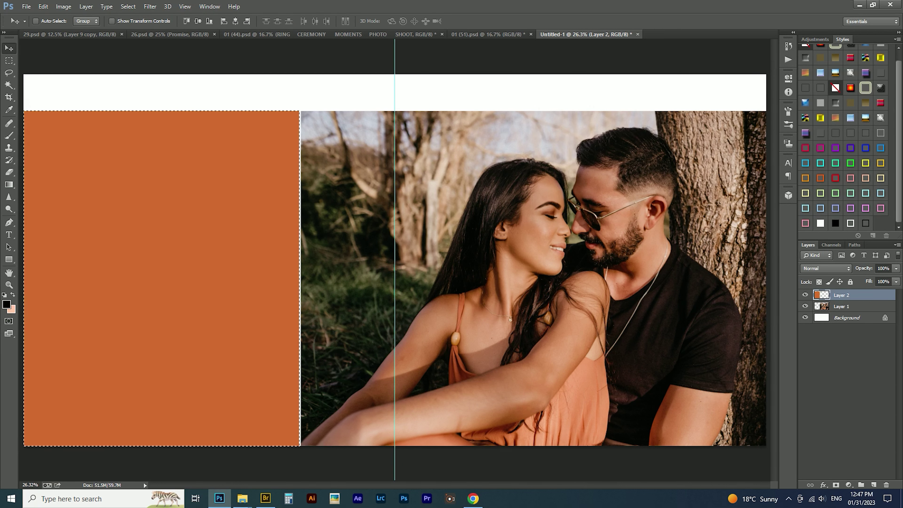
key(ctrl+BackSpace)
key(ctrl+d)
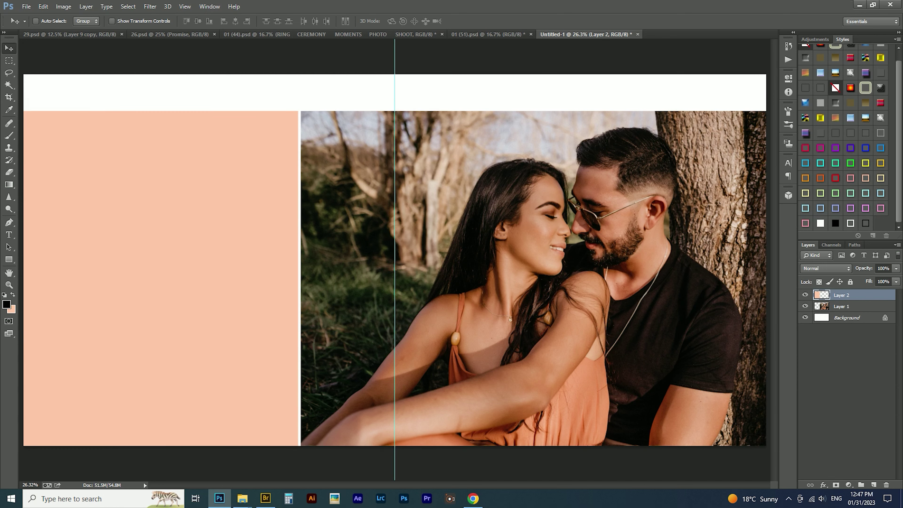
key(Tab)
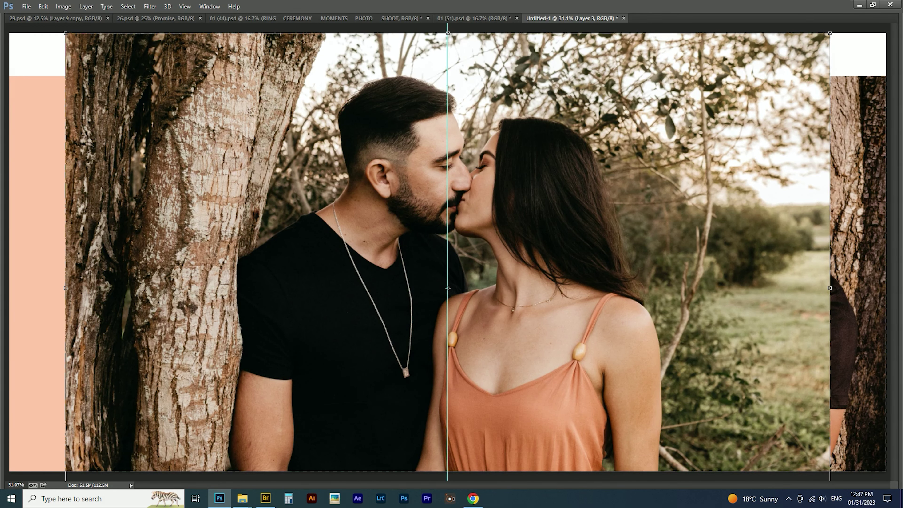
Scale the kissing-couple photo down and position it in the upper-left of the peach page
drag(830, 33, 580, 202)
mouse_move(450, 288)
mouse_down()
mouse_move(184, 274)
mouse_move(170, 282)
mouse_up()
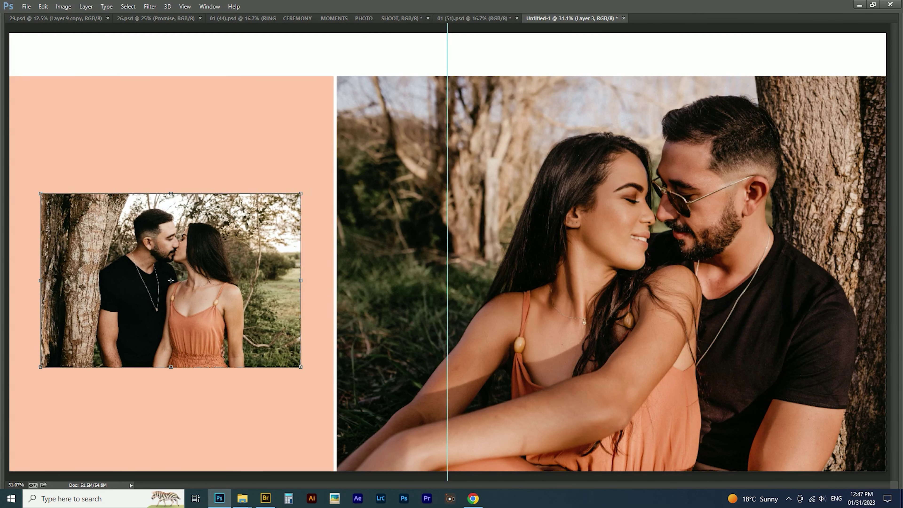
key(Return)
mouse_move(247, 270)
mouse_down()
mouse_move(280, 281)
mouse_move(258, 178)
mouse_up()
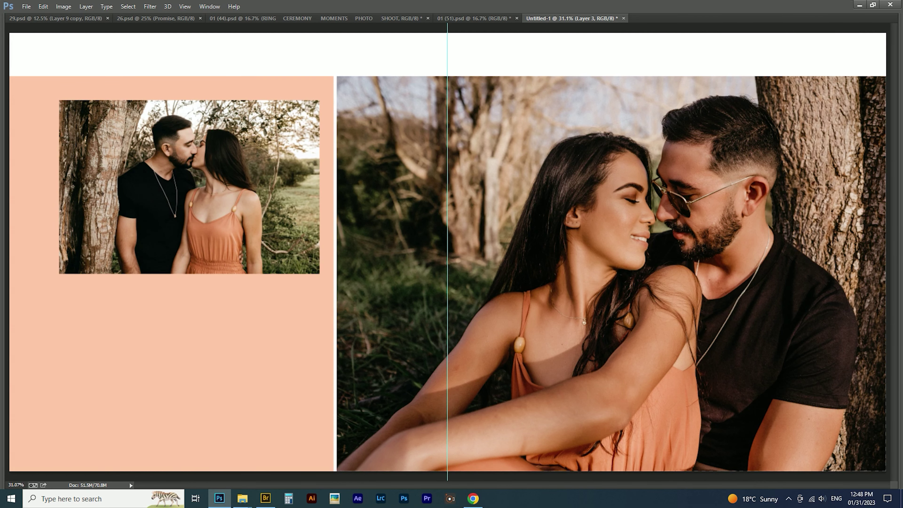
drag(231, 208, 229, 208)
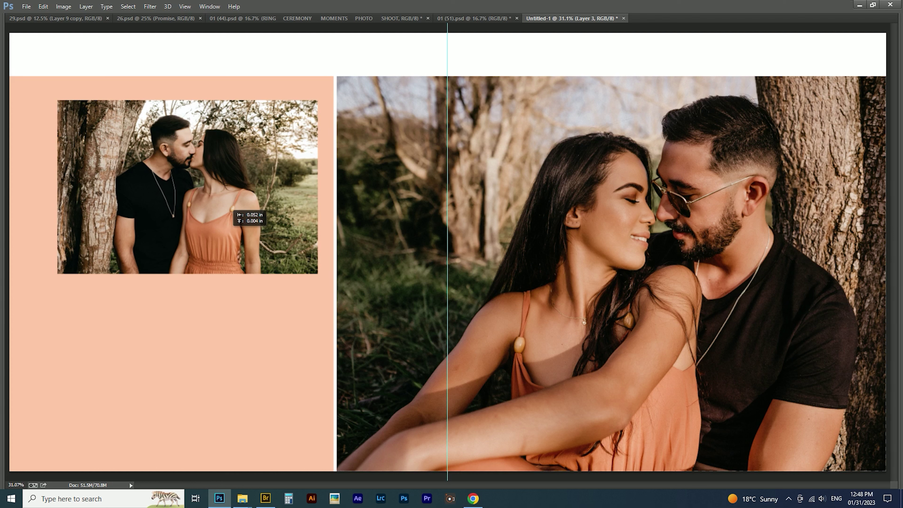
drag(232, 208, 214, 219)
key(shift+Down)
key(shift+Down)
key(shift+Down)
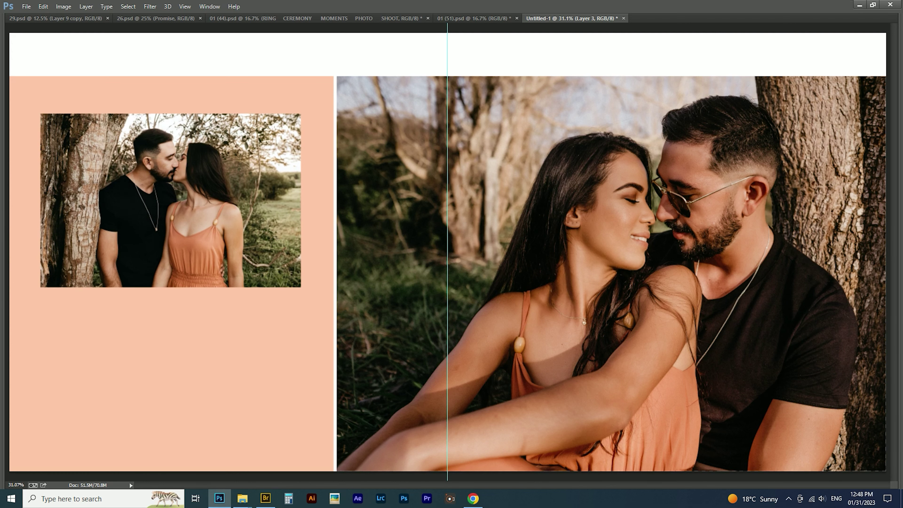
Stroke a circular selection into a ring on a new layer, make it white, and place it on the divider
key(b)
key(ctrl+shift+n)
key(Return)
key(alt+e)
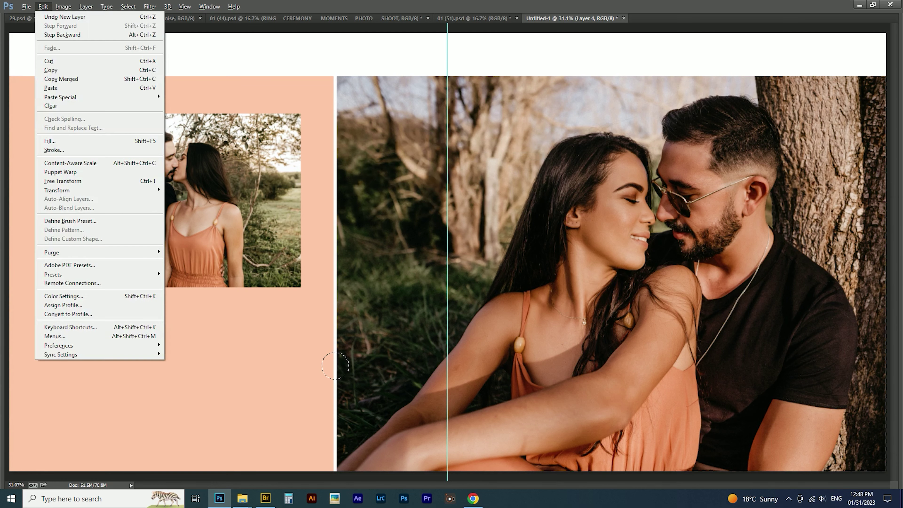
key(s)
key(Return)
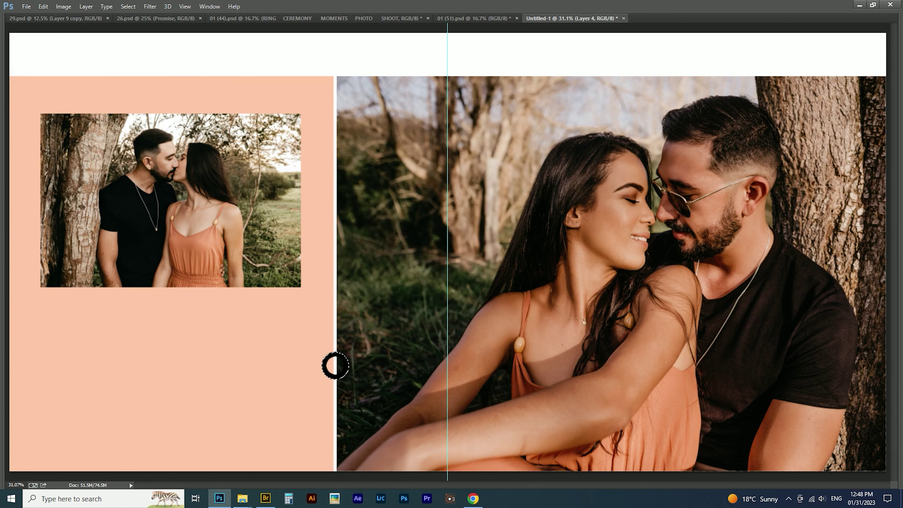
key(Tab)
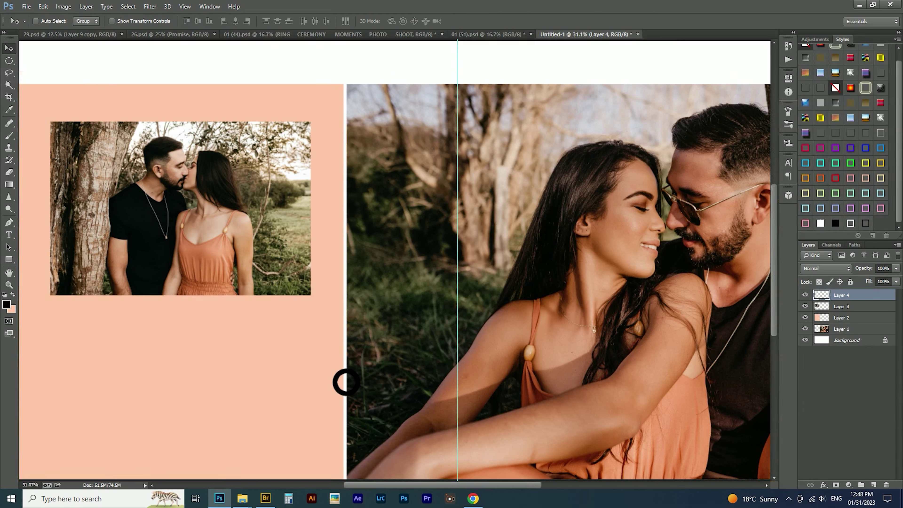
key(ctrl+u)
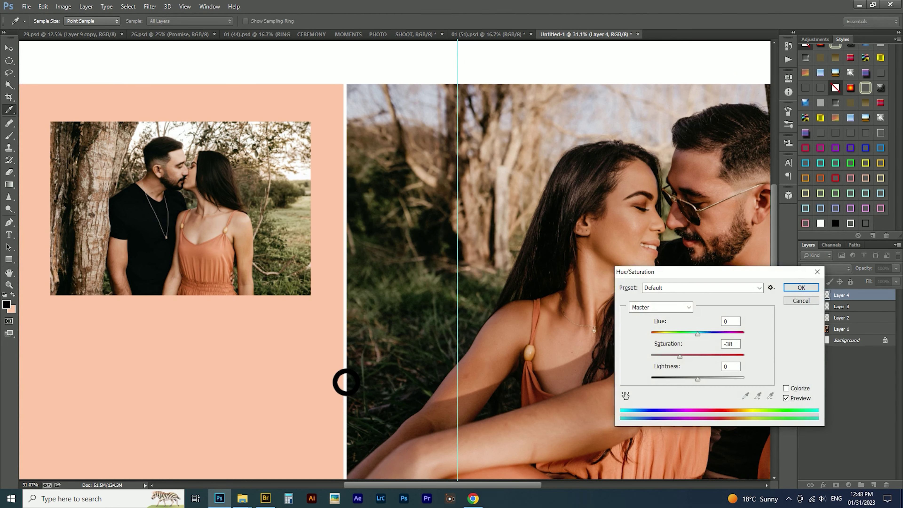
key(Escape)
key(ctrl+i)
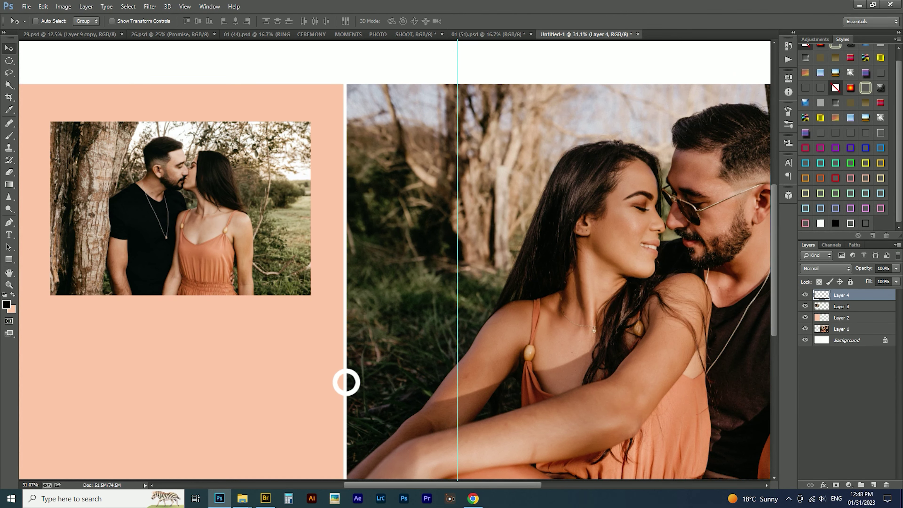
drag(408, 298, 405, 307)
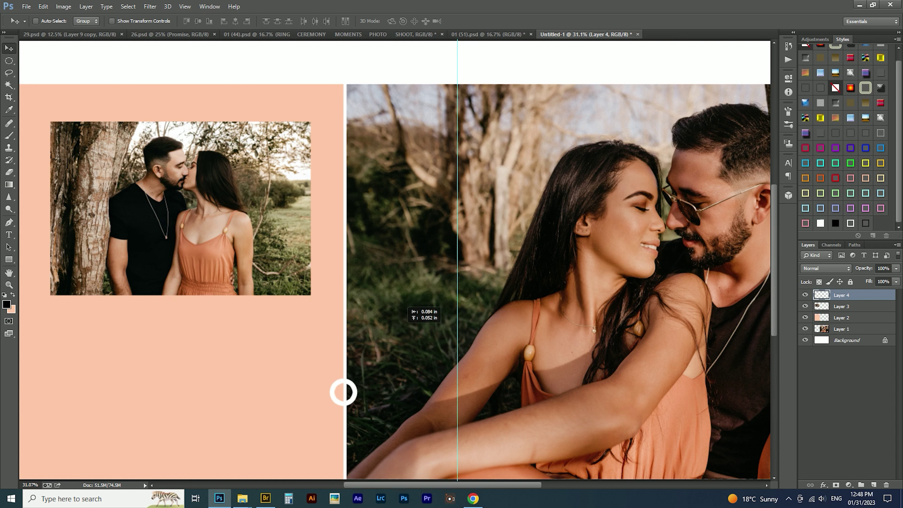
drag(405, 308, 408, 313)
drag(346, 397, 345, 397)
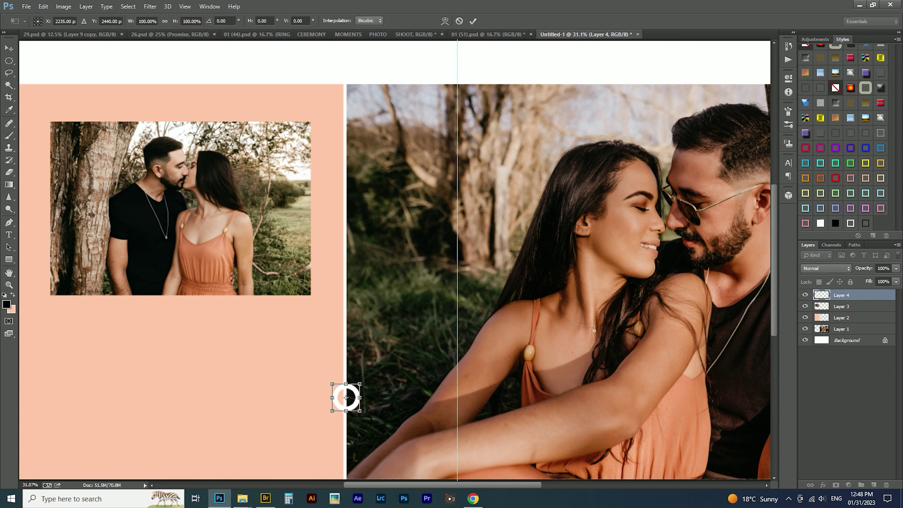
Duplicate the ring, clip a peach fill to it, scale about 218% and rotate about 83°
key(ctrl+j)
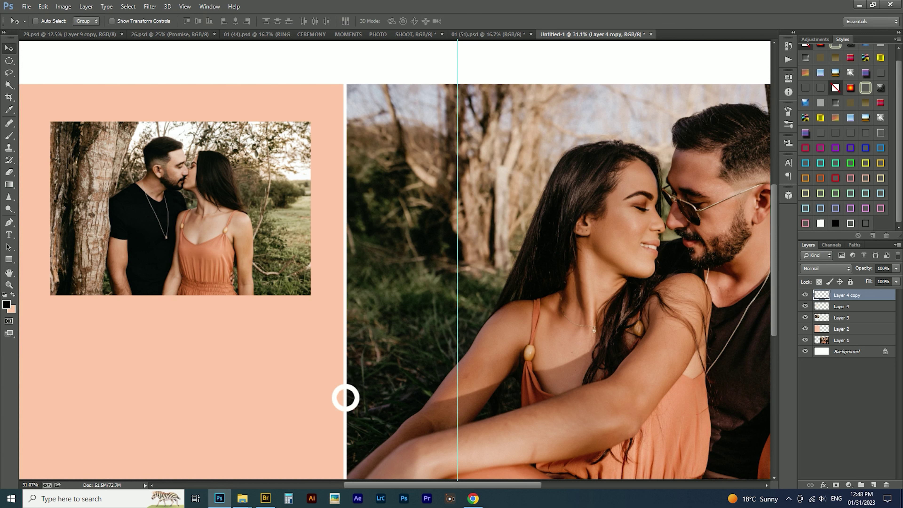
key(ctrl+alt+g)
key(ctrl+BackSpace)
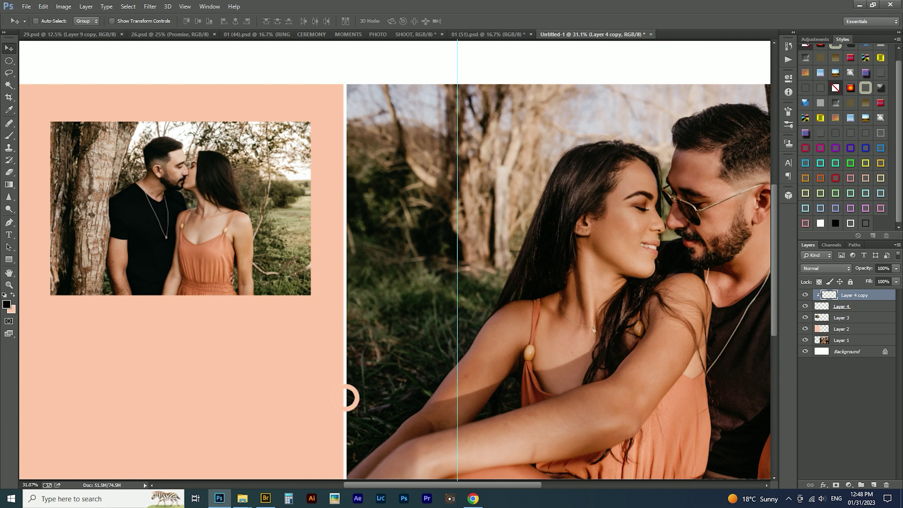
drag(336, 324, 309, 321)
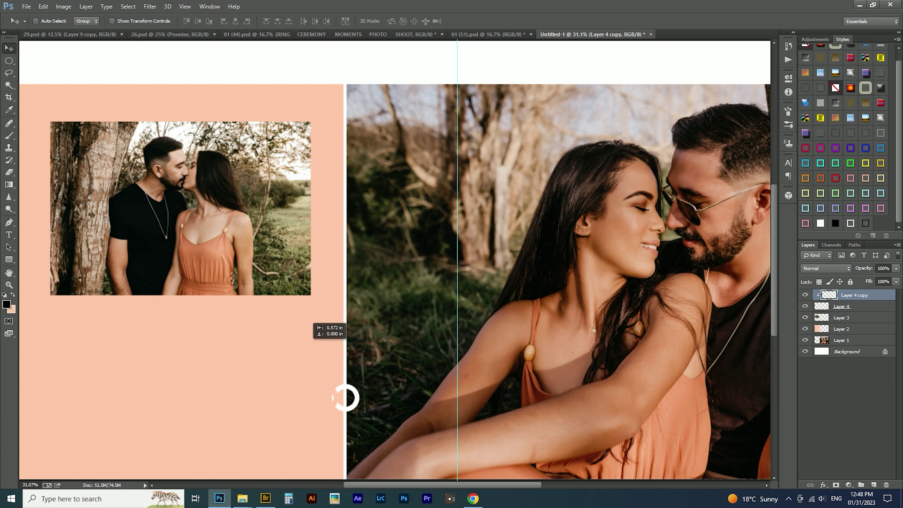
key(ctrl+t)
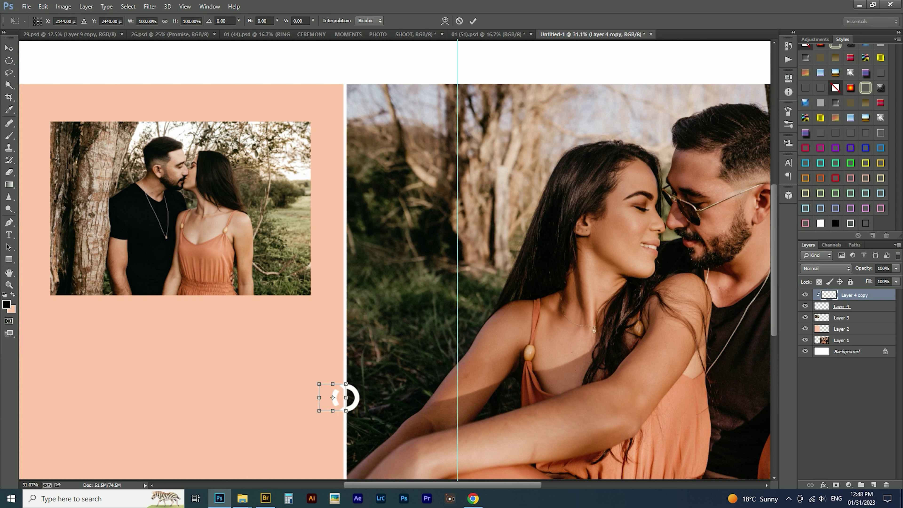
drag(345, 398, 359, 397)
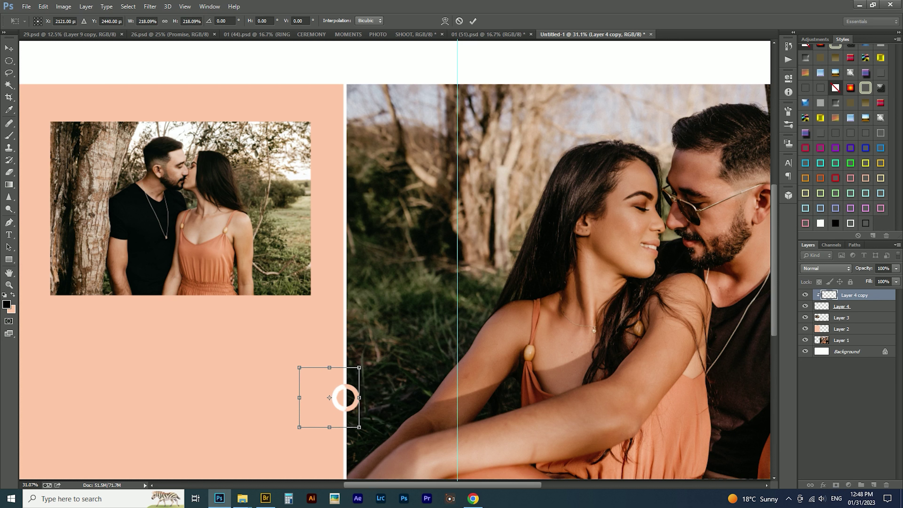
drag(398, 369, 403, 397)
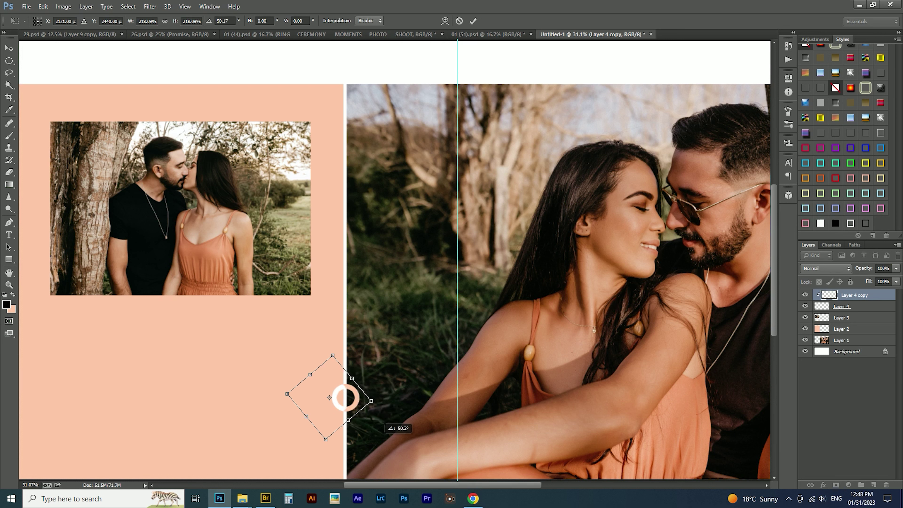
drag(392, 414, 361, 446)
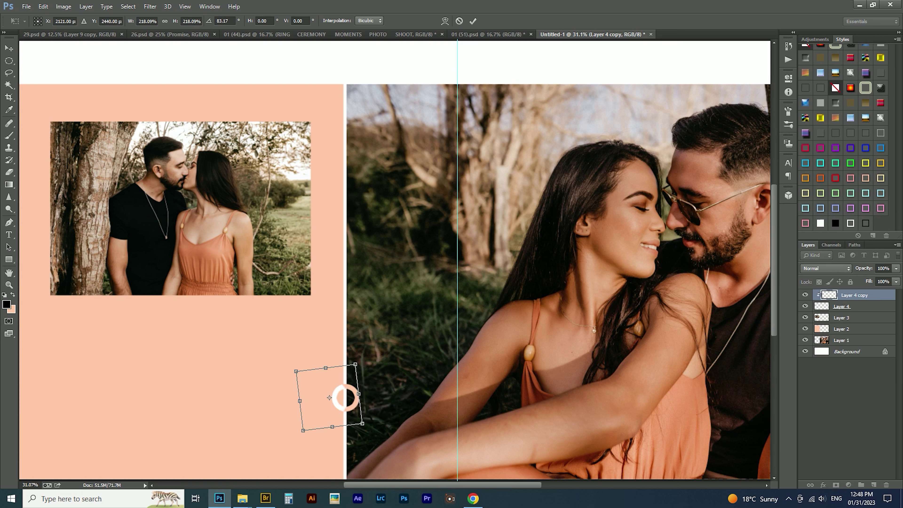
key(Return)
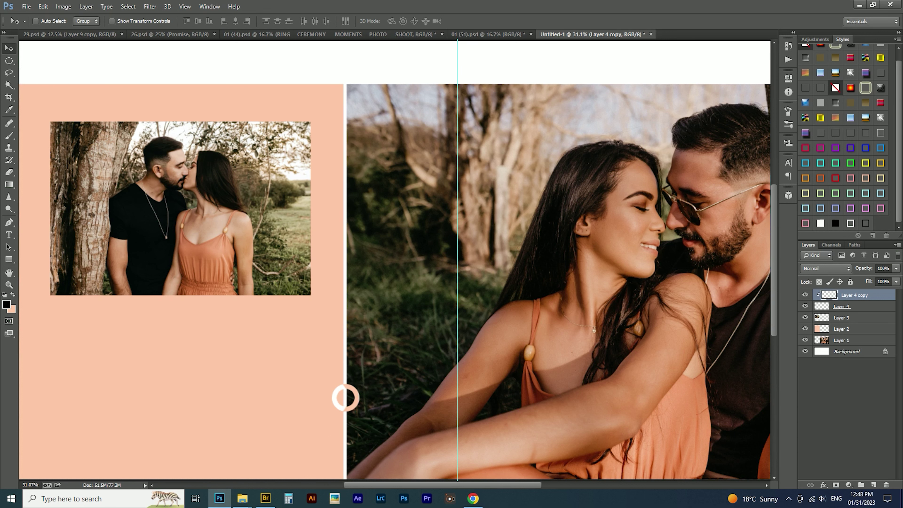
Make and clear a strip selection beside the ring, then preview the whole spread
key(m)
drag(334, 320, 355, 462)
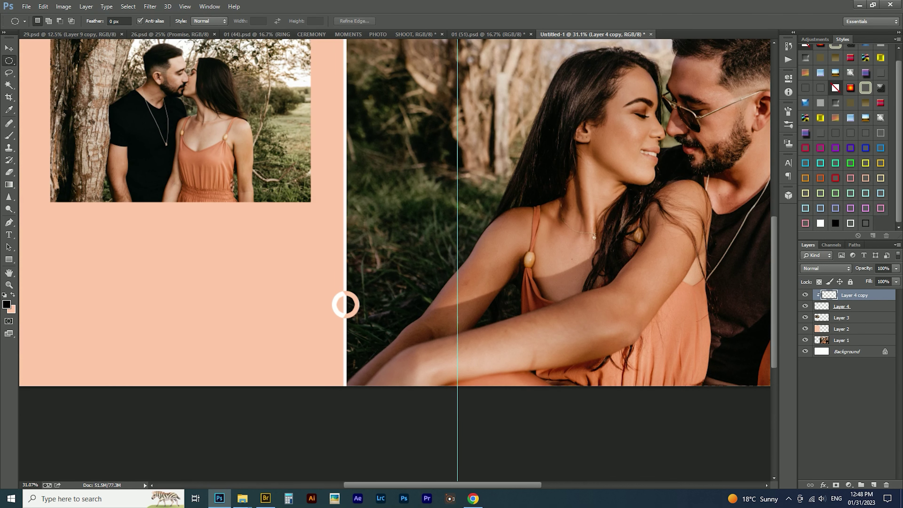
drag(294, 231, 346, 376)
scroll(342, 323, up, 5)
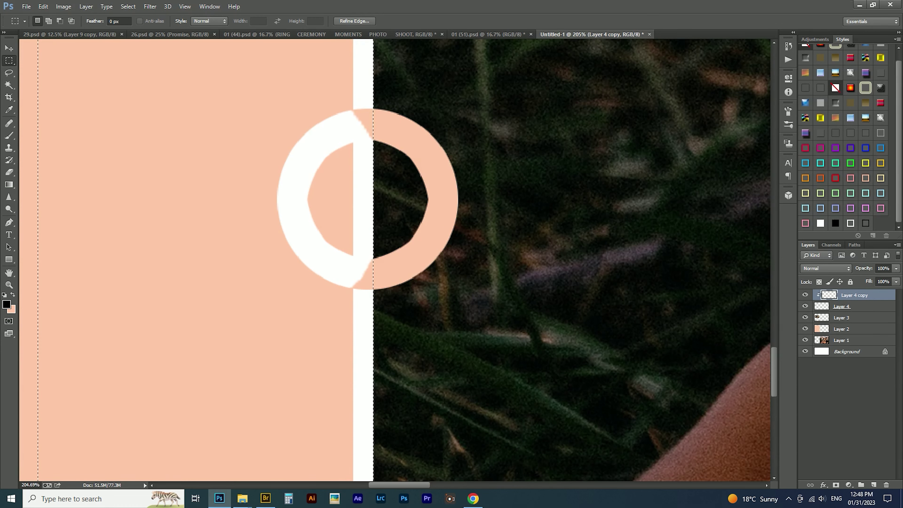
key(ctrl+d)
key(ctrl+0)
key(Tab)
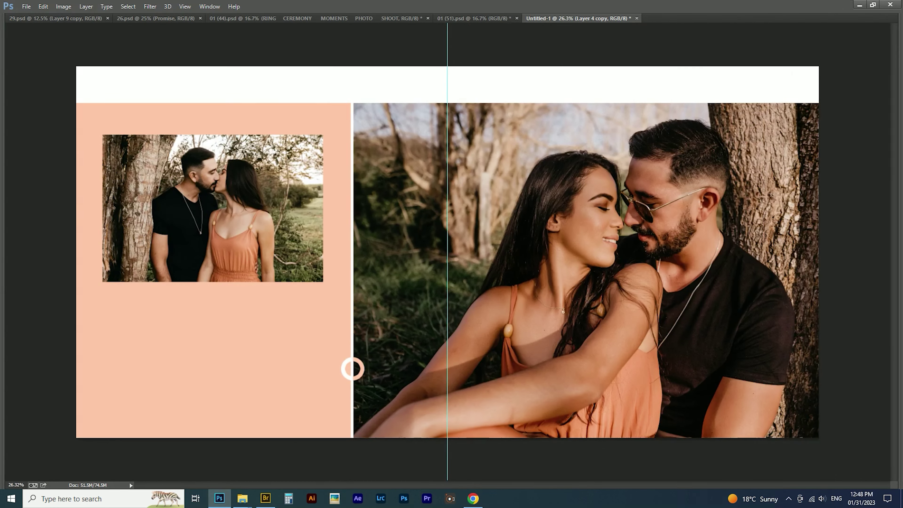
key(Tab)
key(ctrl+0)
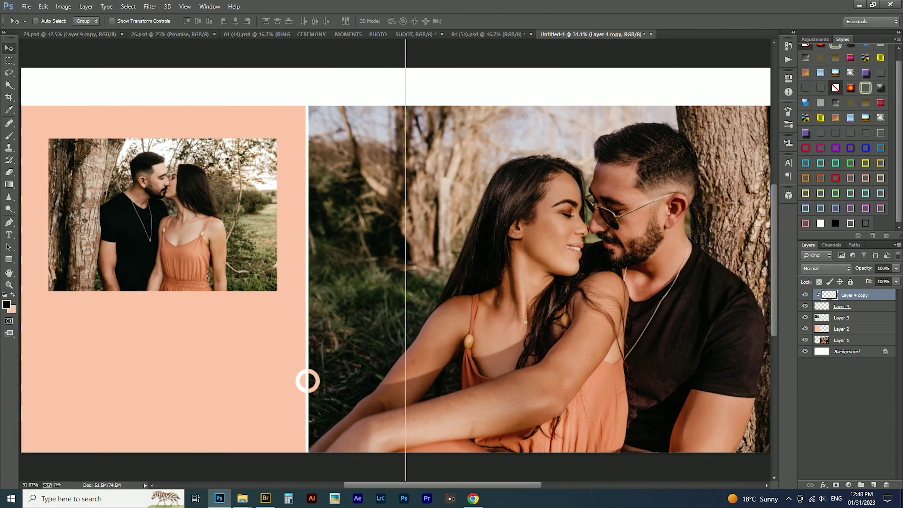
scroll(335, 359, up, 3)
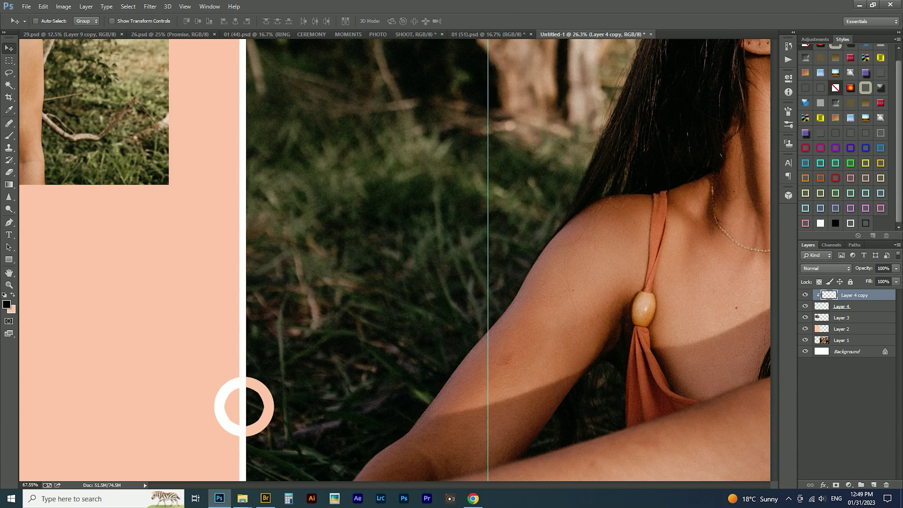
key(ctrl+0)
Select the small photo's Layer 3, then the peach page layer
right_click(178, 232)
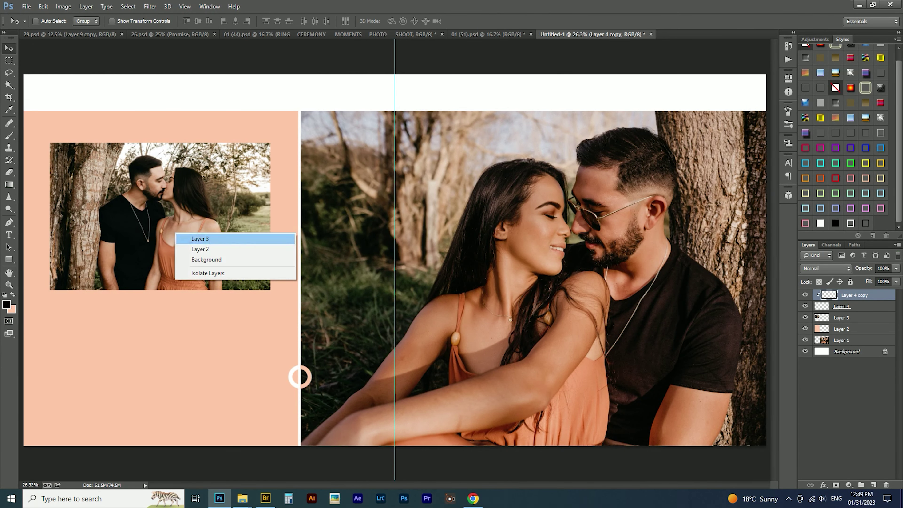
click(199, 239)
right_click(299, 377)
click(320, 356)
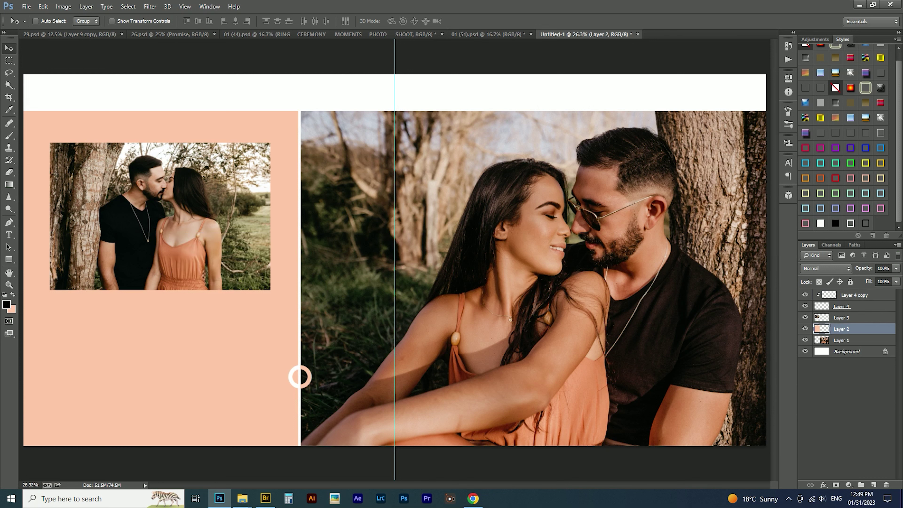
key(m)
Choose the flower custom shape and draw it at the top of the page divider
key(u)
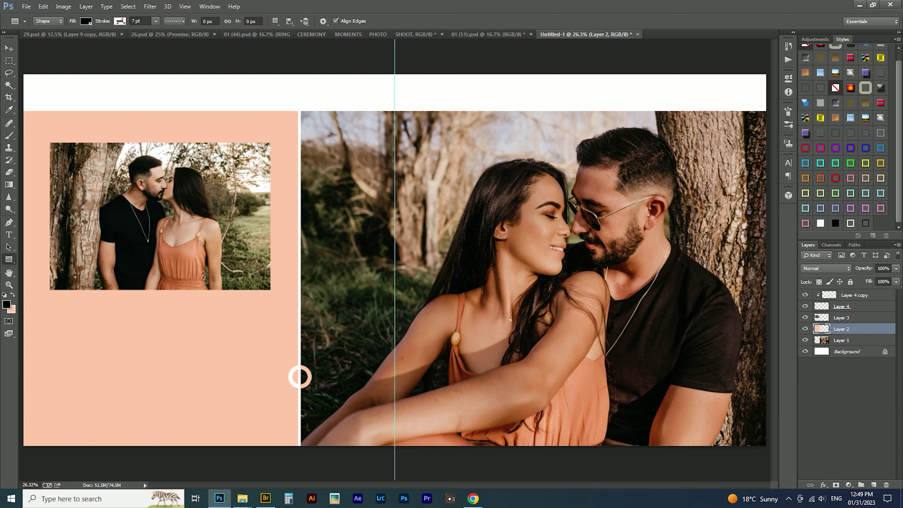
right_click(9, 259)
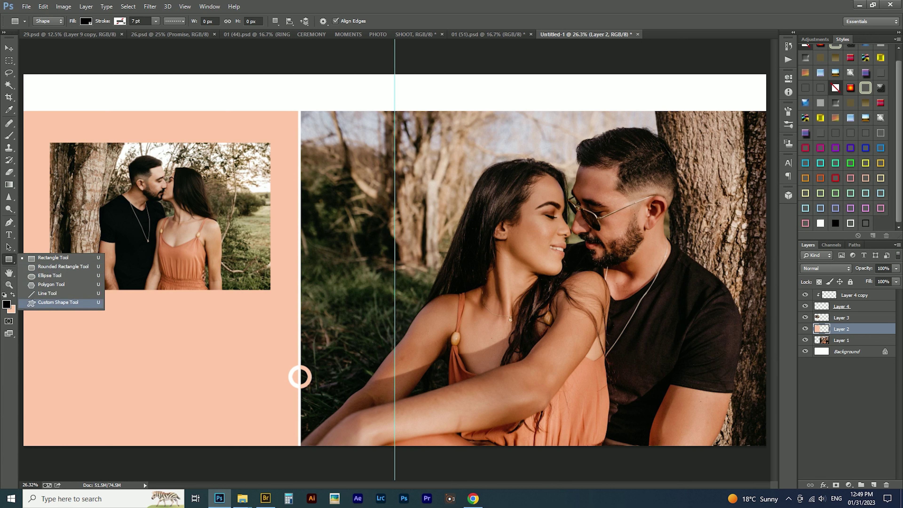
click(43, 304)
click(365, 21)
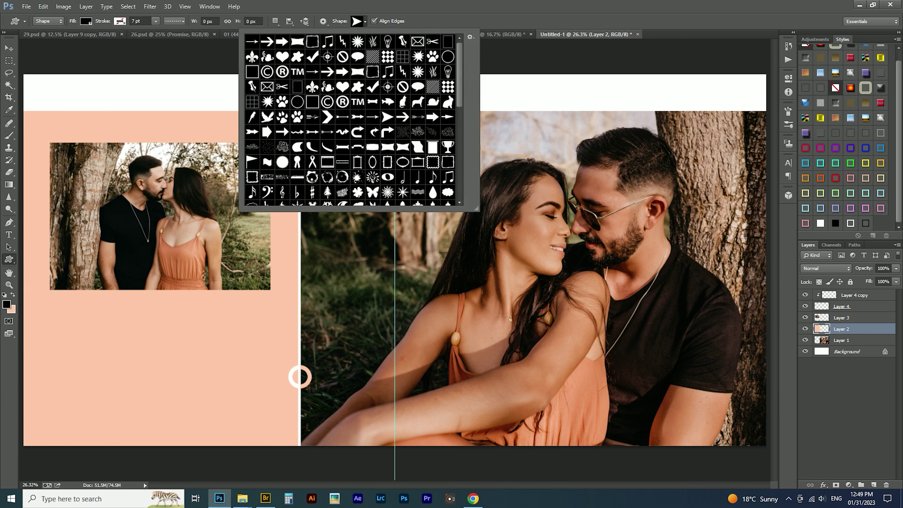
scroll(354, 119, down, 2)
scroll(354, 120, down, 2)
scroll(353, 119, down, 2)
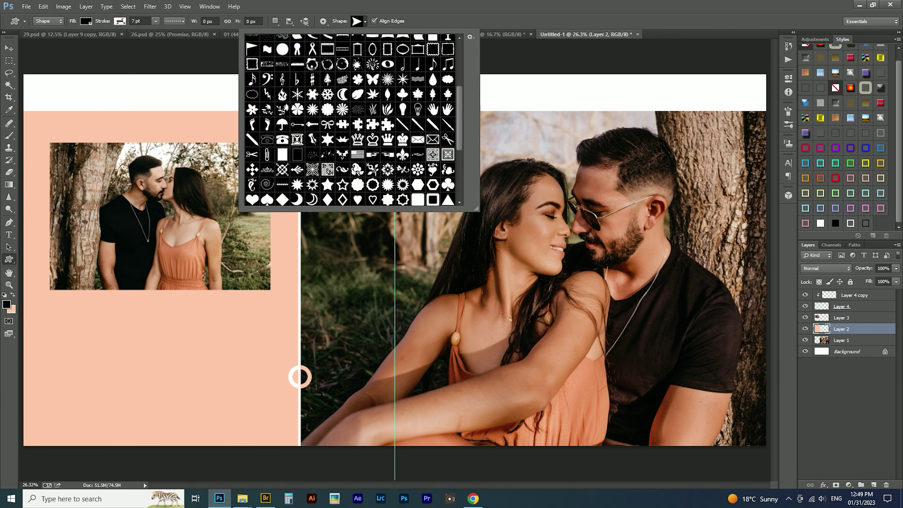
click(327, 109)
click(191, 101)
mouse_move(186, 97)
mouse_down()
mouse_move(198, 111)
mouse_move(300, 111)
mouse_up()
Duplicate the flower and give the copy a peach Color Overlay sampled from the page
key(v)
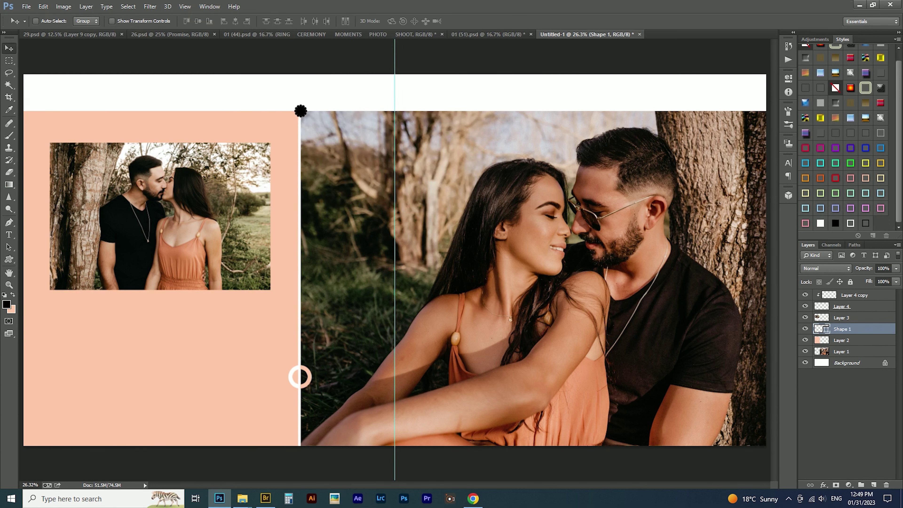
scroll(299, 114, up, 8)
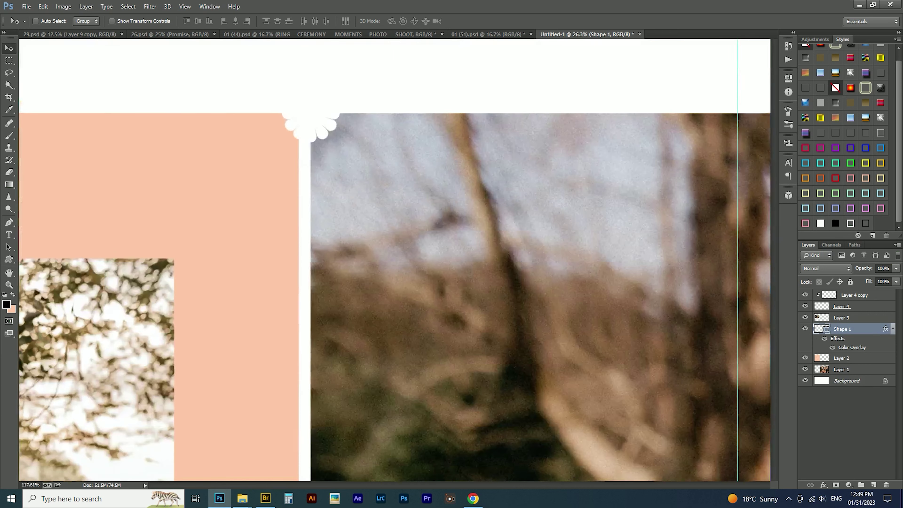
key(ctrl+t)
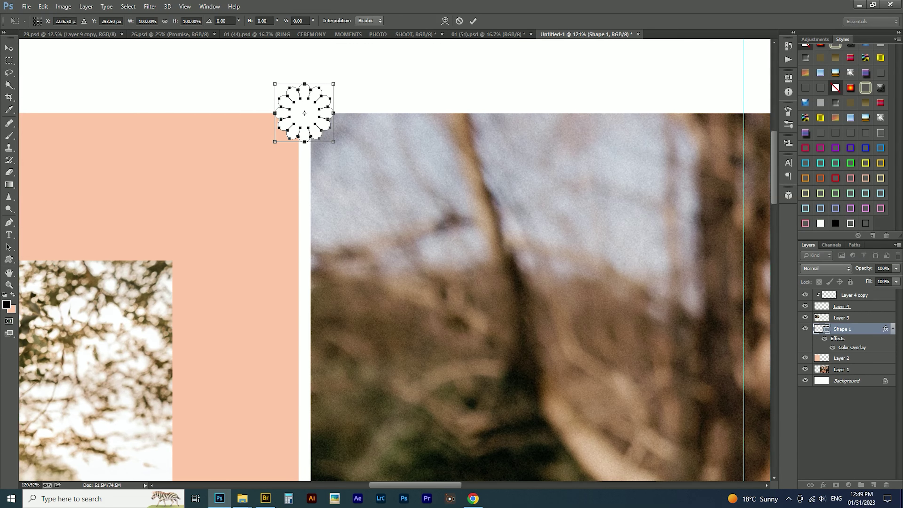
key(Return)
key(ctrl+j)
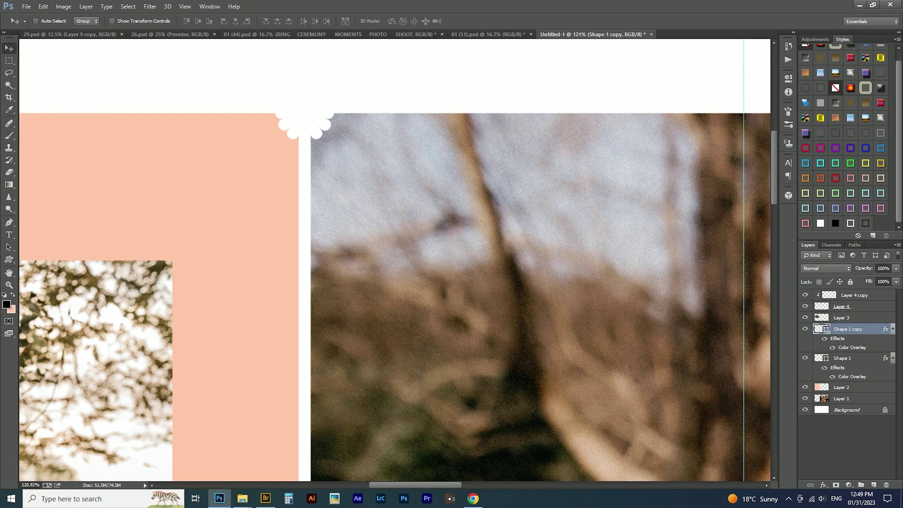
double_click(818, 328)
click(231, 196)
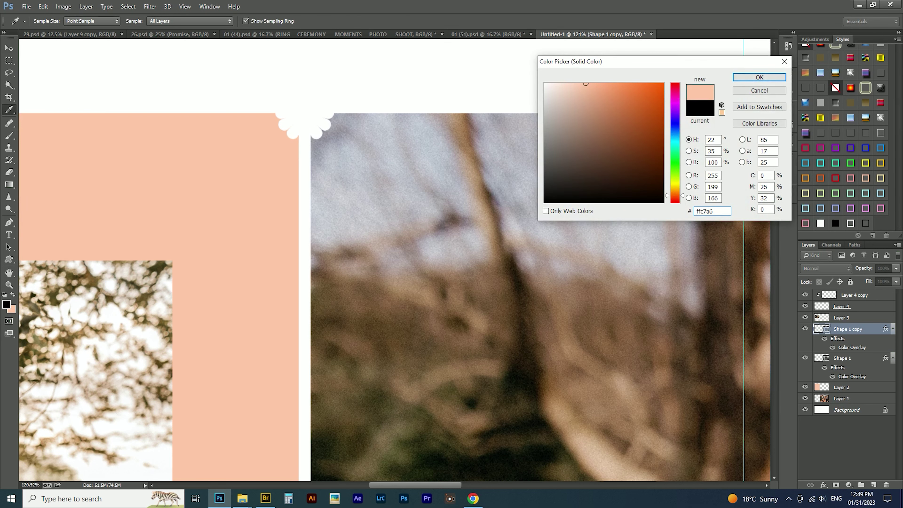
key(Return)
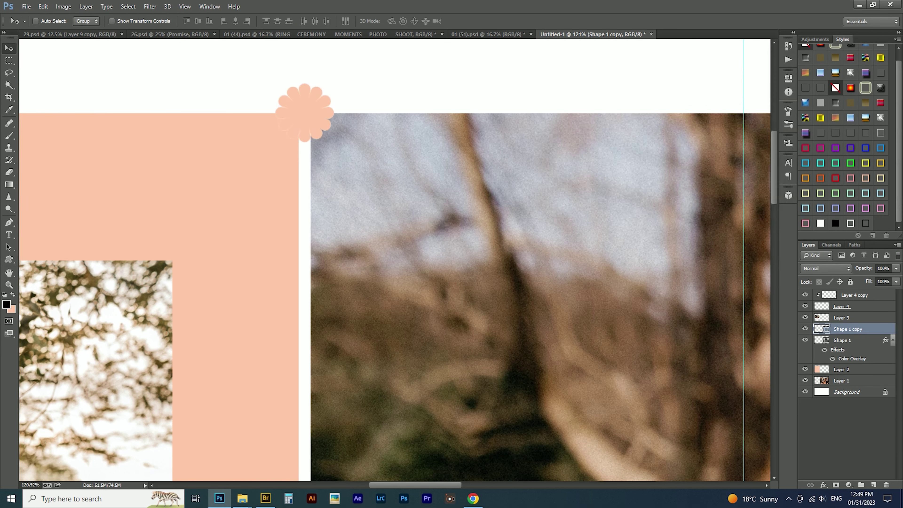
Shrink the peach flower to about 59% and nest a smaller white copy inside it
key(ctrl+t)
drag(334, 141, 322, 130)
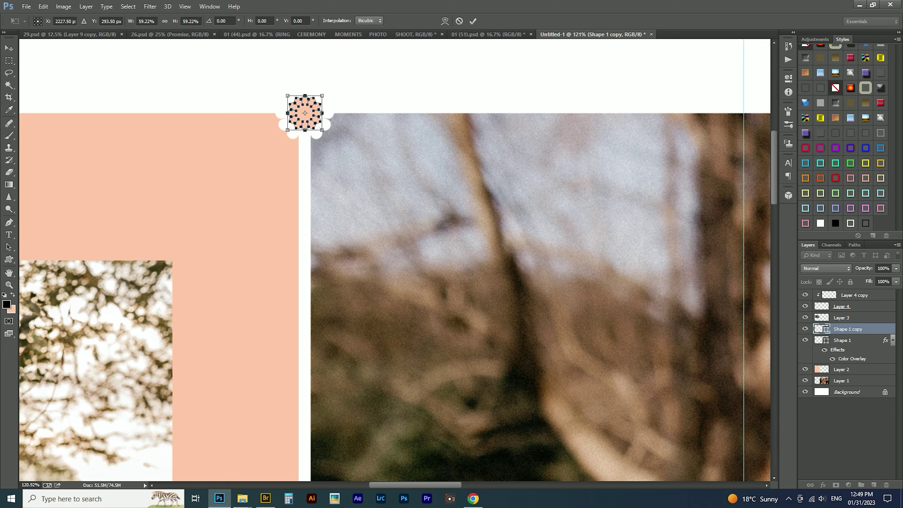
key(Return)
key(ctrl+j)
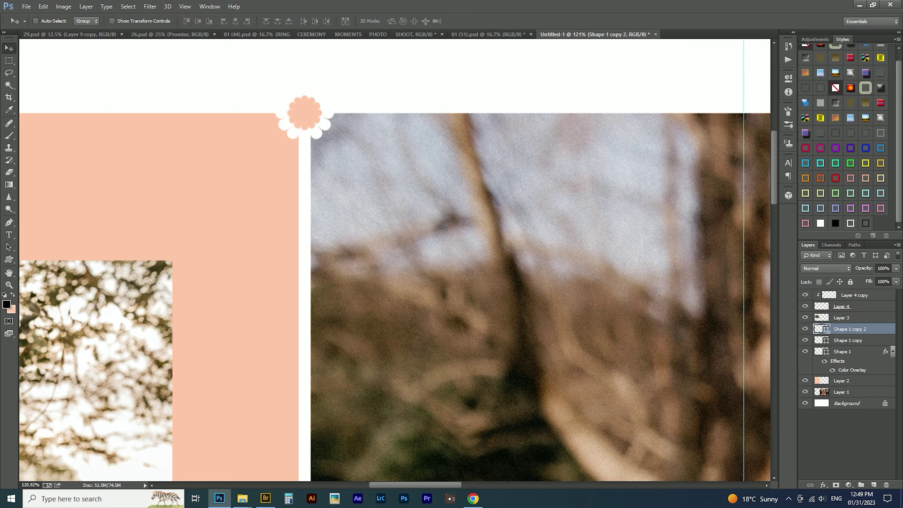
drag(885, 351, 853, 329)
key(ctrl+t)
drag(322, 96, 317, 103)
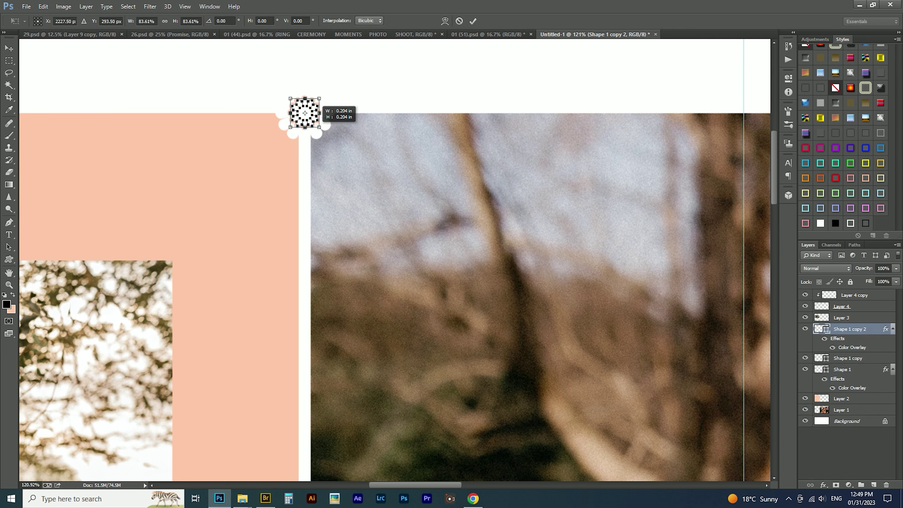
key(Return)
Fit the whole spread in view with panels hidden to preview the ornament
key(ctrl+0)
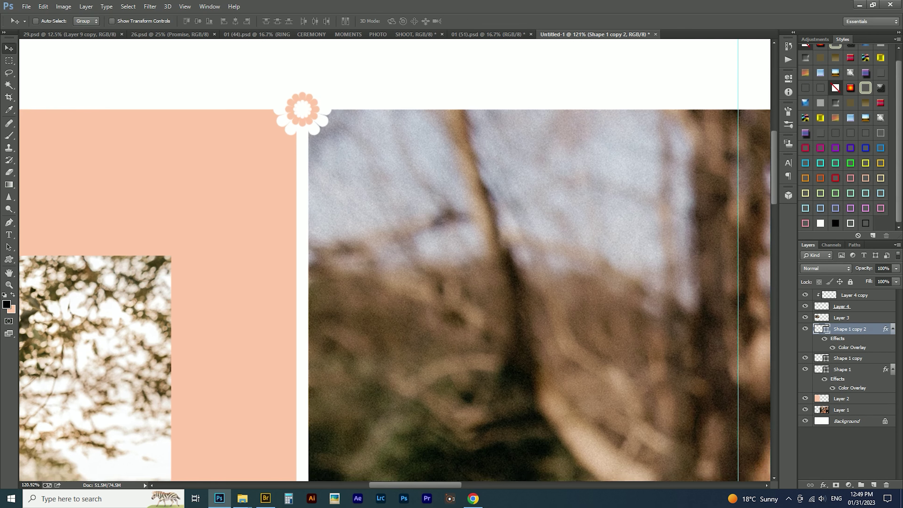
key(Tab)
key(ctrl+0)
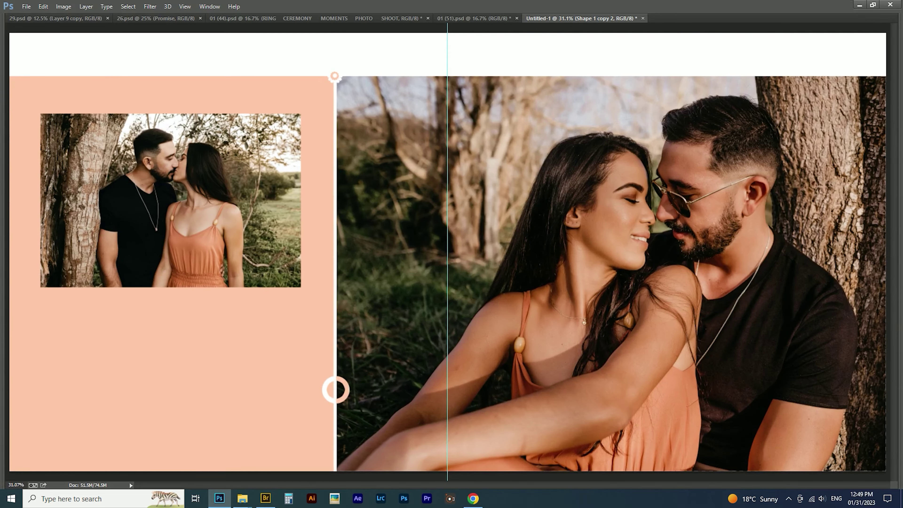
Spot-heal the mole on the man's neck and the dark cheek spot on Layer 3's photo
scroll(127, 154, up, 5)
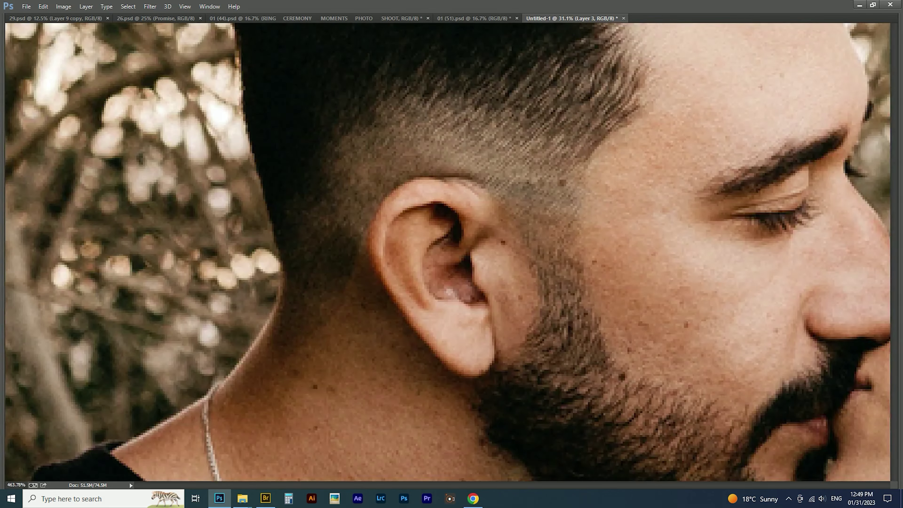
scroll(306, 330, down, 1)
right_click(306, 329)
click(314, 335)
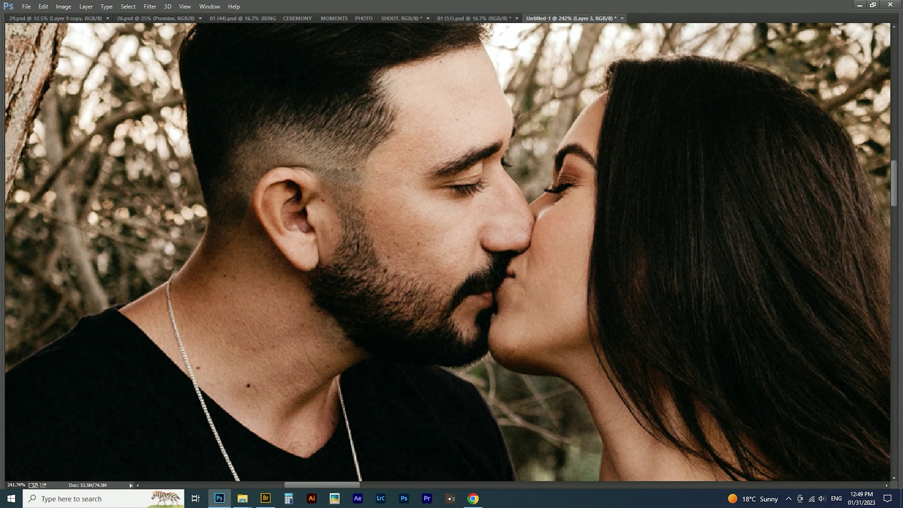
key(Tab)
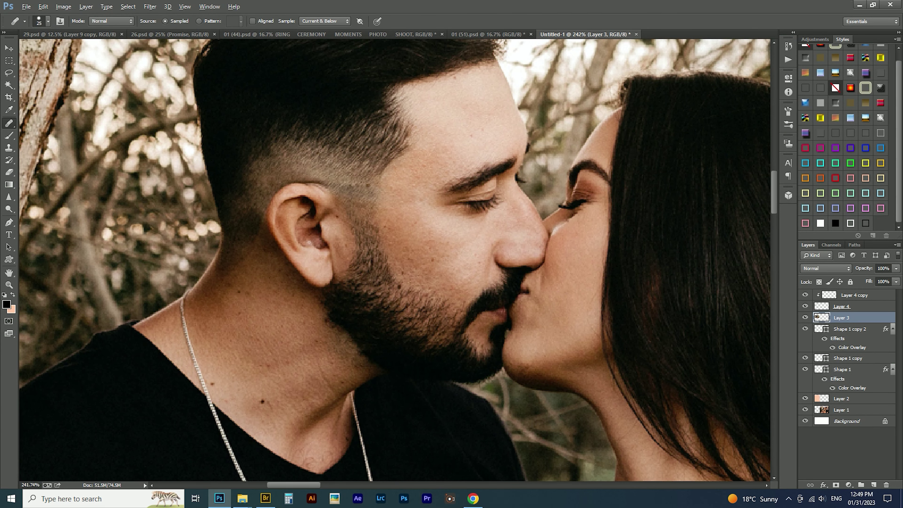
click(262, 401)
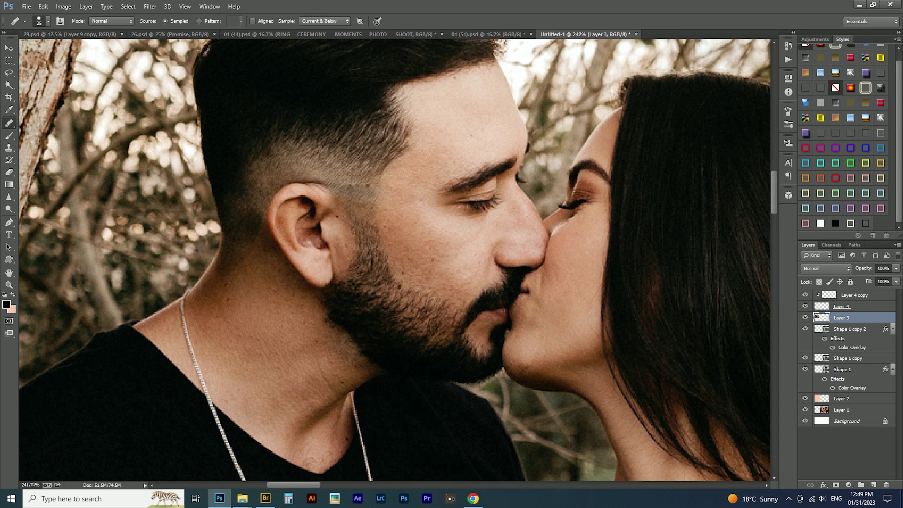
click(432, 259)
key(Tab)
key(ctrl+0)
key(Tab)
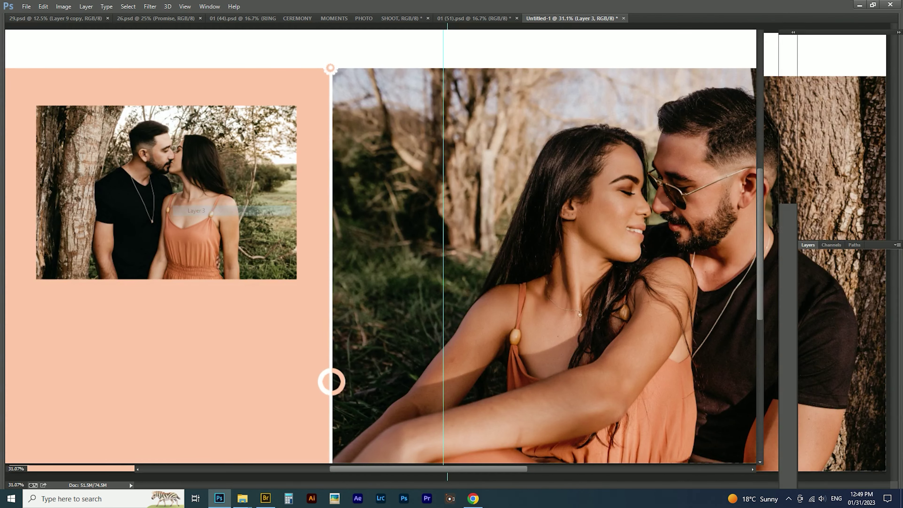
Give the small couple photo a thin dark brown stroke border
click(865, 222)
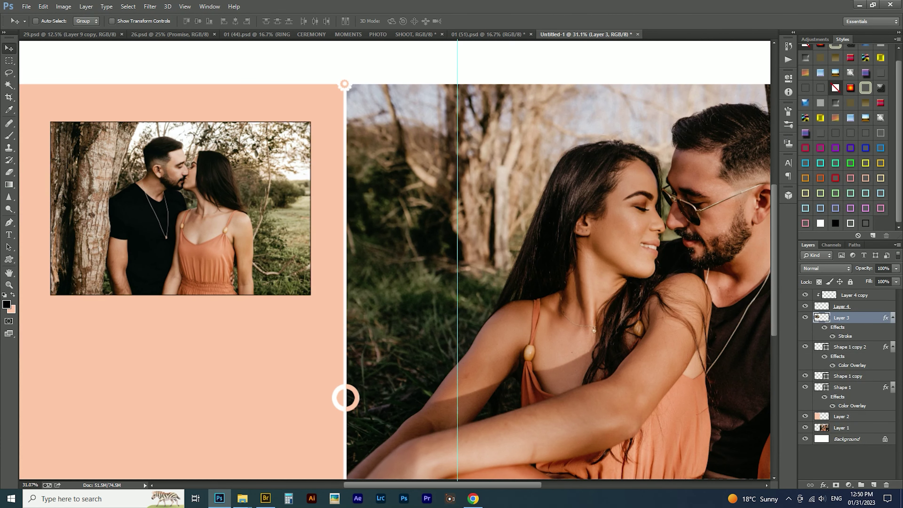
double_click(863, 317)
click(626, 315)
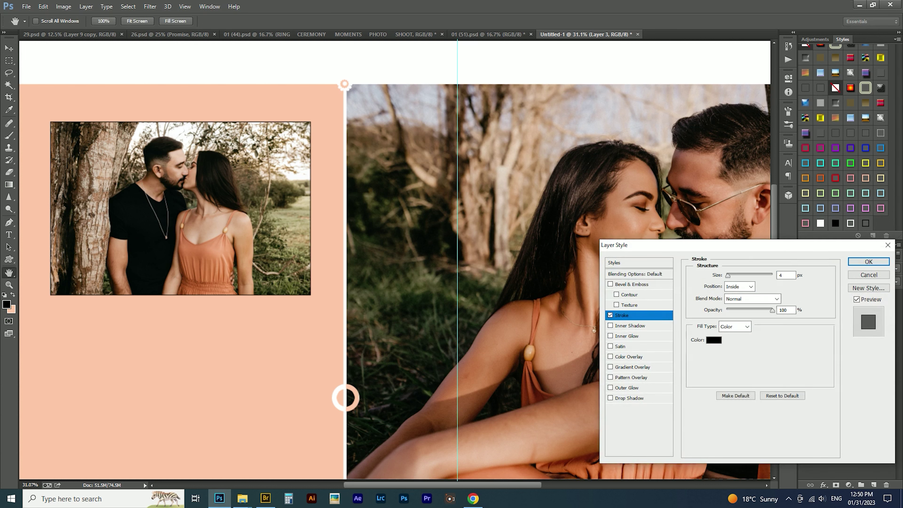
click(713, 340)
click(177, 373)
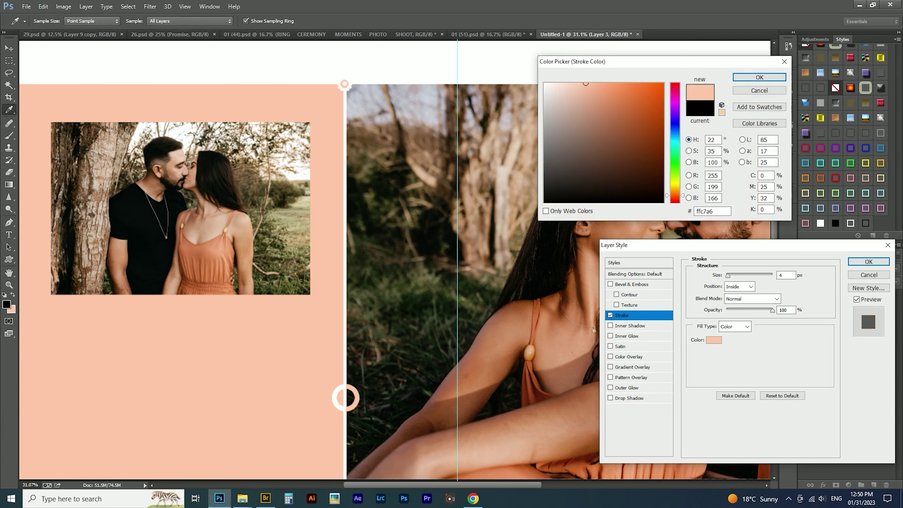
click(659, 141)
click(758, 77)
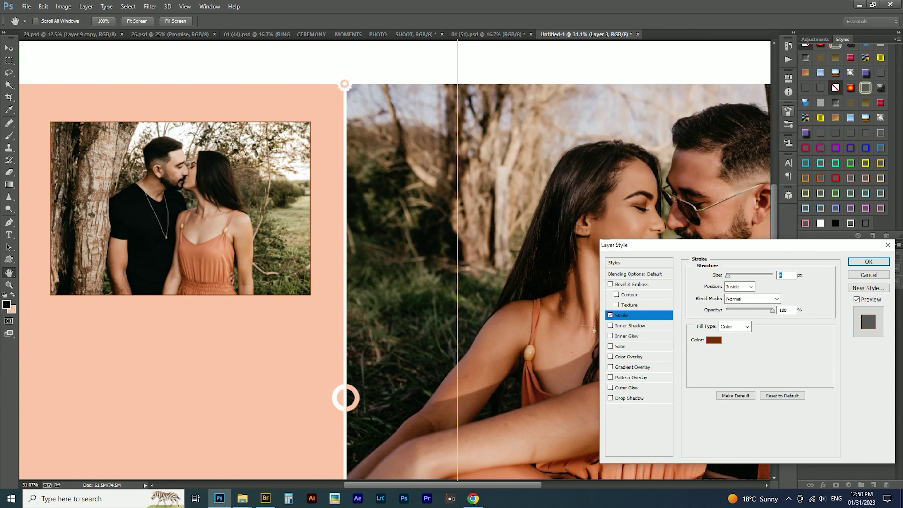
click(868, 262)
key(Tab)
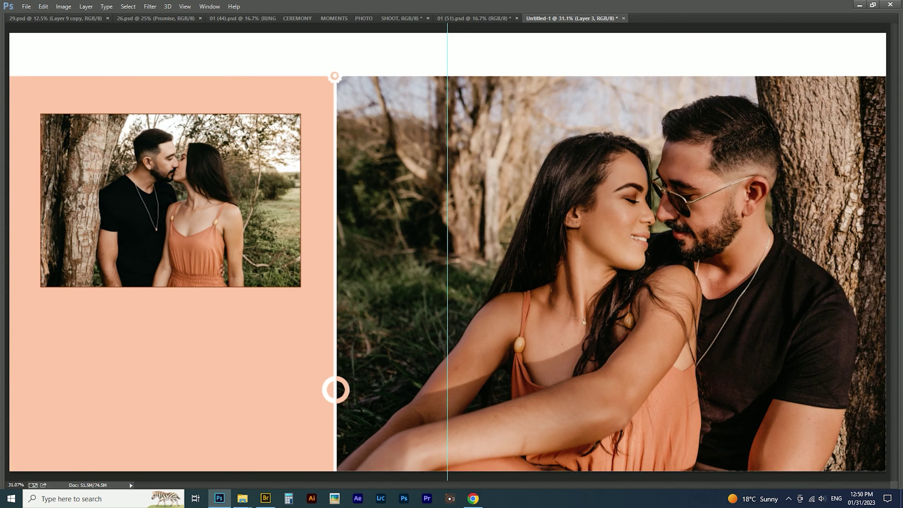
Move the framed photo a little lower on the peach page
right_click(259, 361)
click(279, 368)
right_click(259, 218)
click(281, 223)
drag(268, 183, 268, 256)
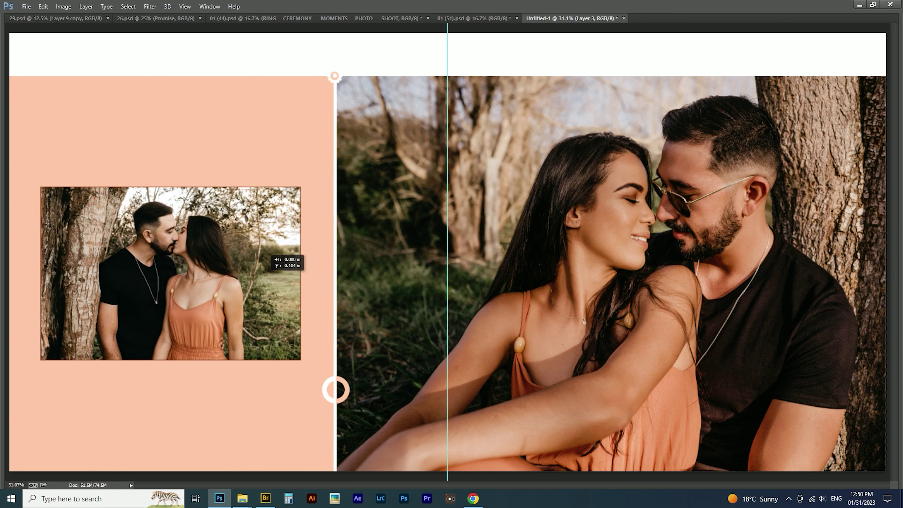
drag(267, 256, 267, 224)
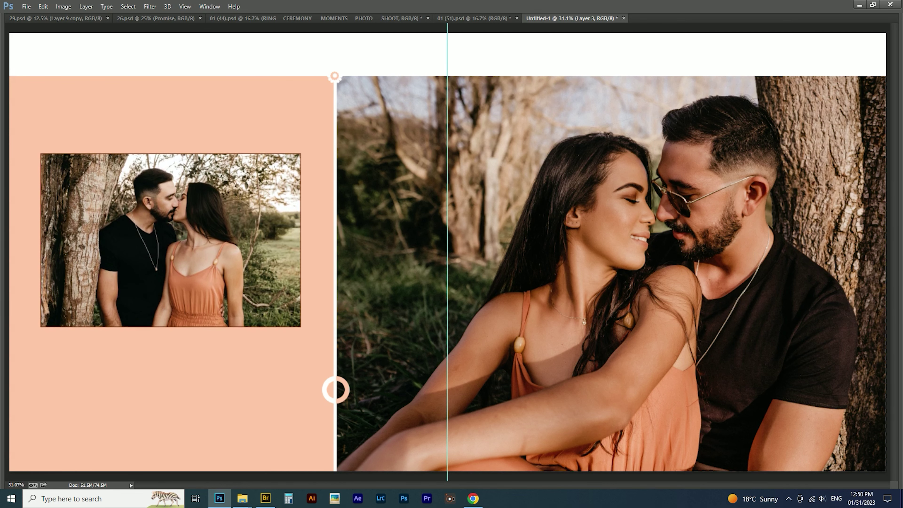
drag(204, 210, 204, 225)
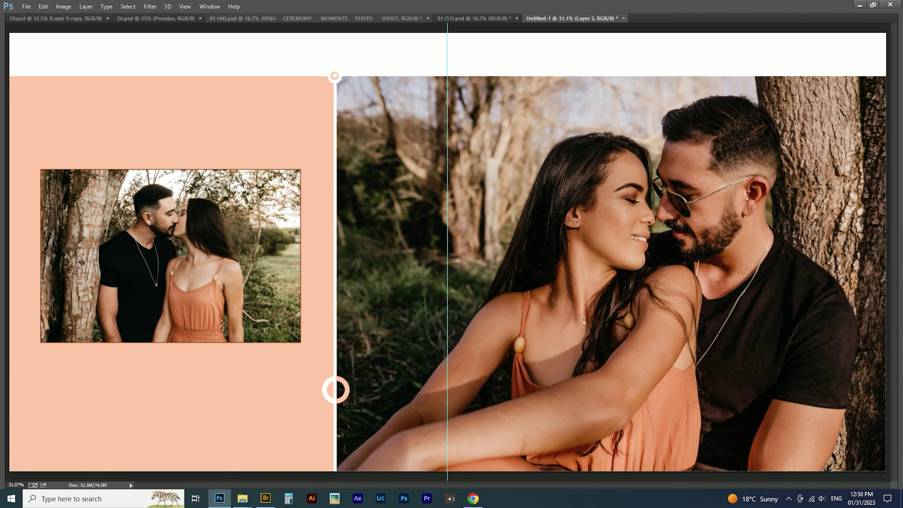
key(ctrl+shift+Tab)
key(ctrl+shift+Tab)
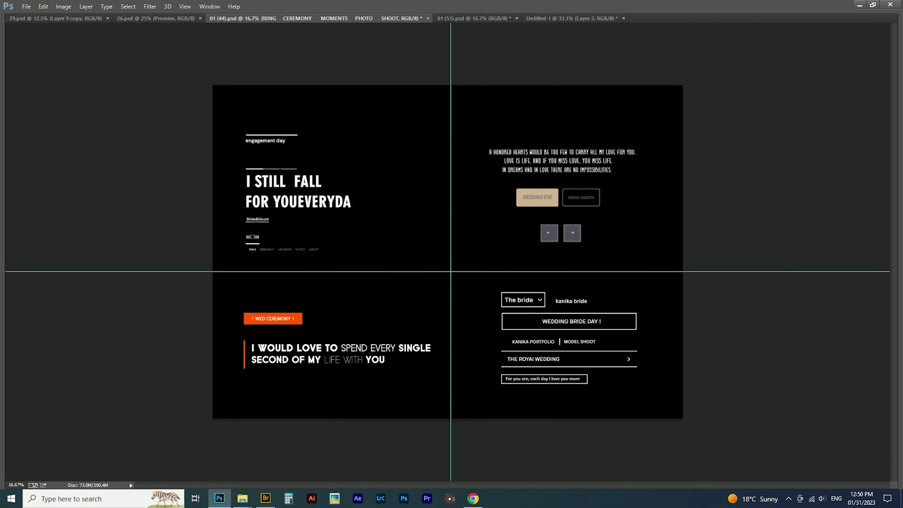
Drag the 'All you need is love' headline block from 01 (51).psd onto the peach page
drag(237, 154, 344, 210)
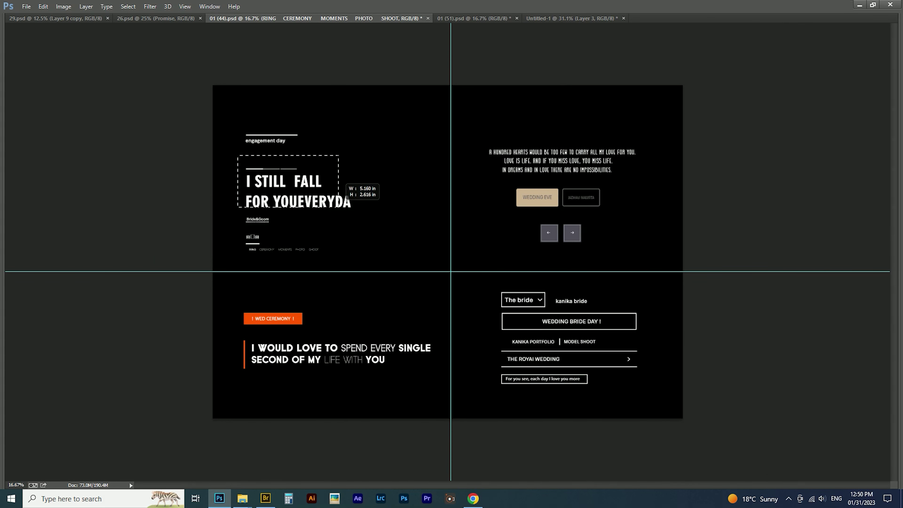
key(ctrl+Tab)
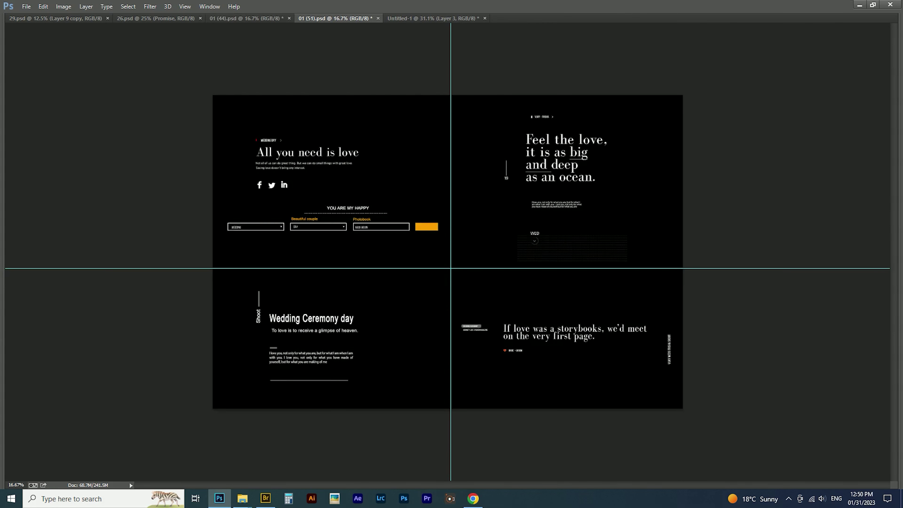
right_click(392, 248)
click(419, 262)
mouse_move(238, 107)
mouse_down()
mouse_move(387, 163)
mouse_move(249, 119)
mouse_move(380, 189)
mouse_up()
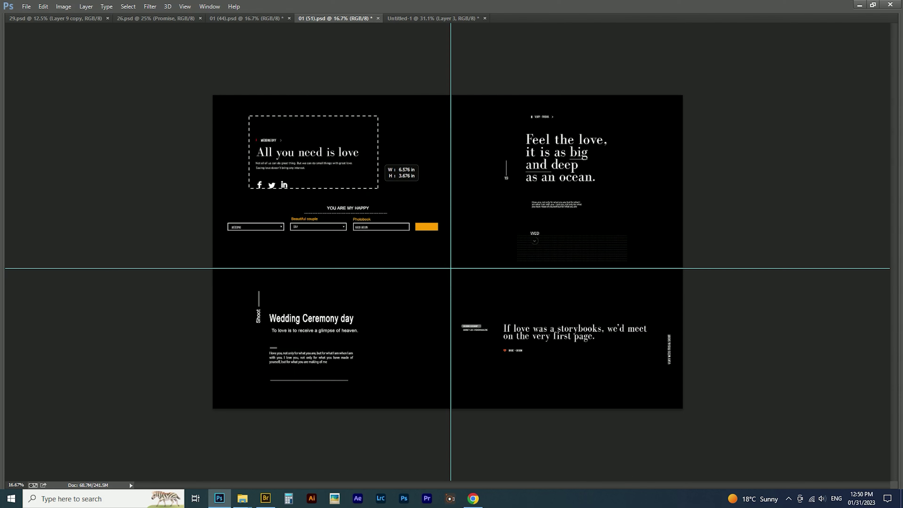
drag(305, 153, 431, 18)
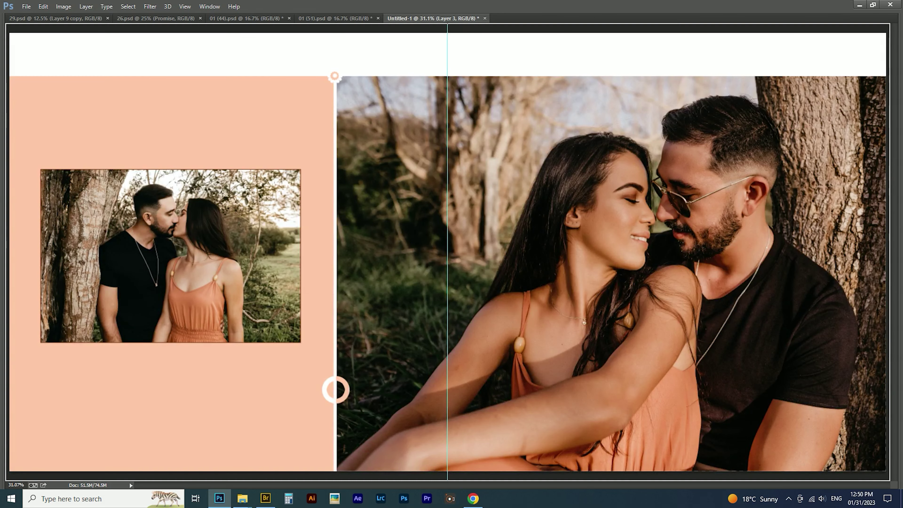
mouse_move(432, 18)
mouse_down()
mouse_move(279, 134)
mouse_move(256, 129)
mouse_up()
key(Tab)
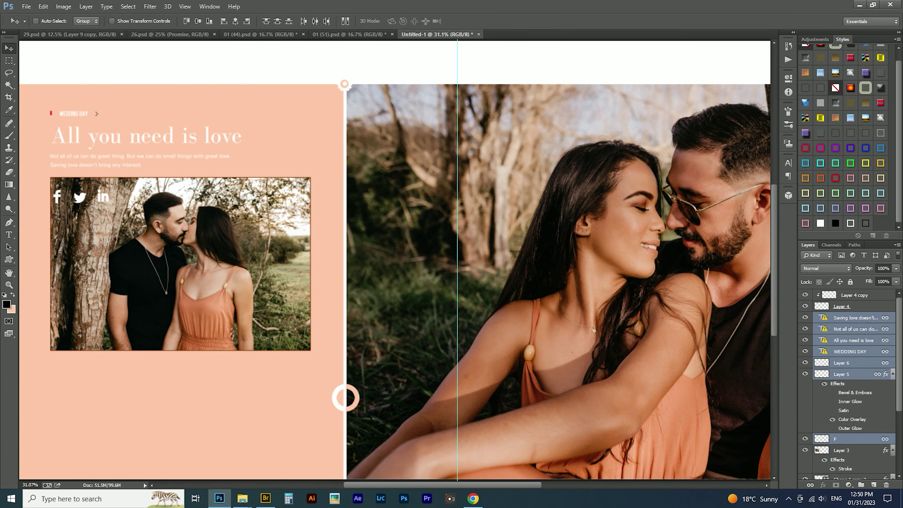
Delete the social icons, lock the peach background, link Layers 5 and 6, and darken the headline
key(ctrl+alt+z)
key(ctrl+alt+z)
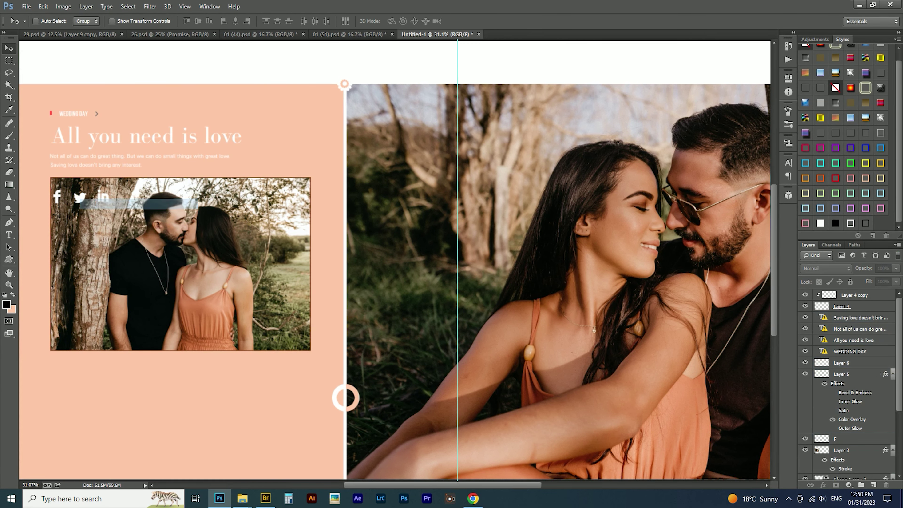
key(ctrl+alt+z)
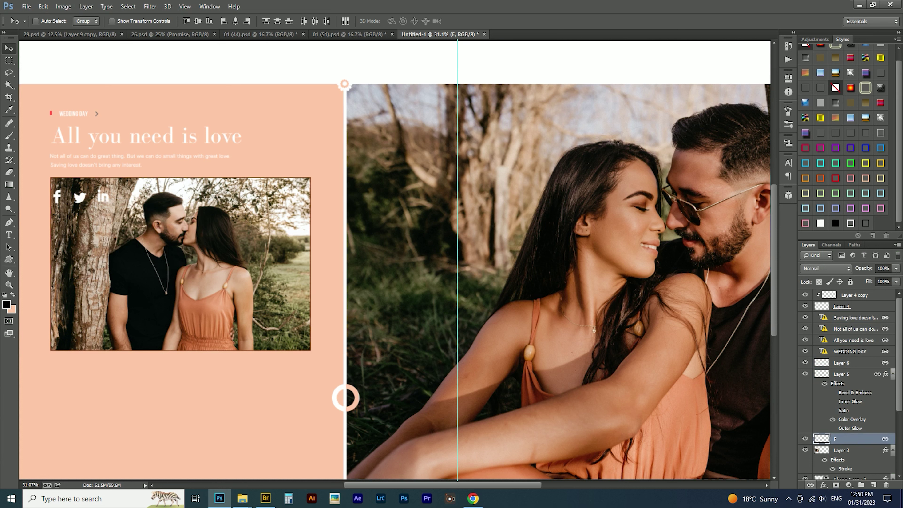
key(ctrl+alt+z)
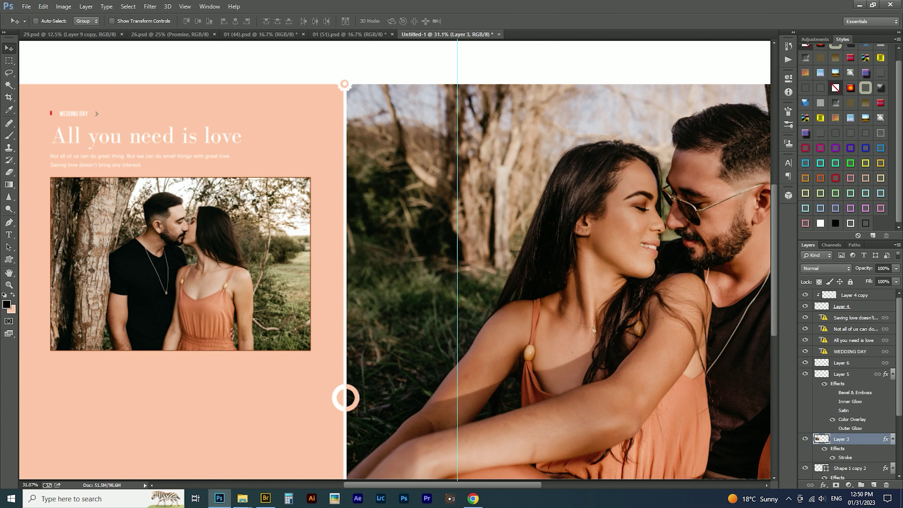
key(ctrl+alt+z)
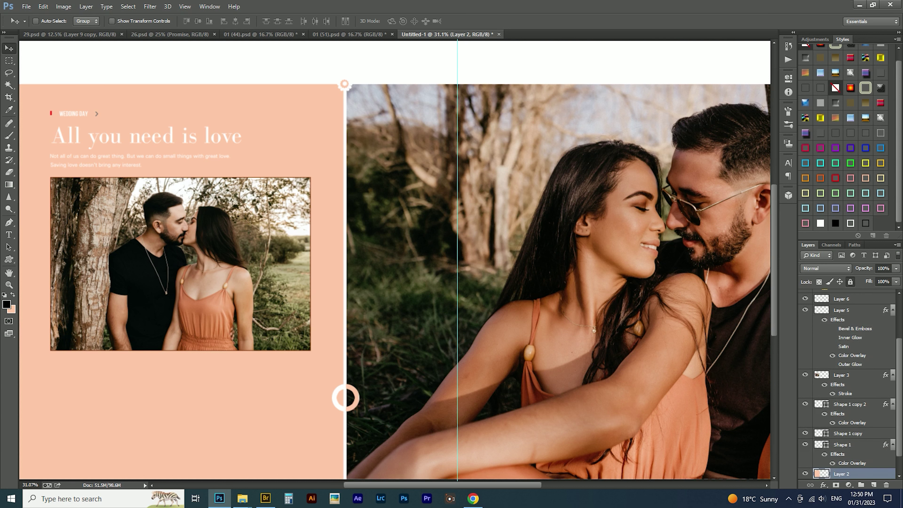
key(ctrl+alt+z)
key(ctrl+alt+z)
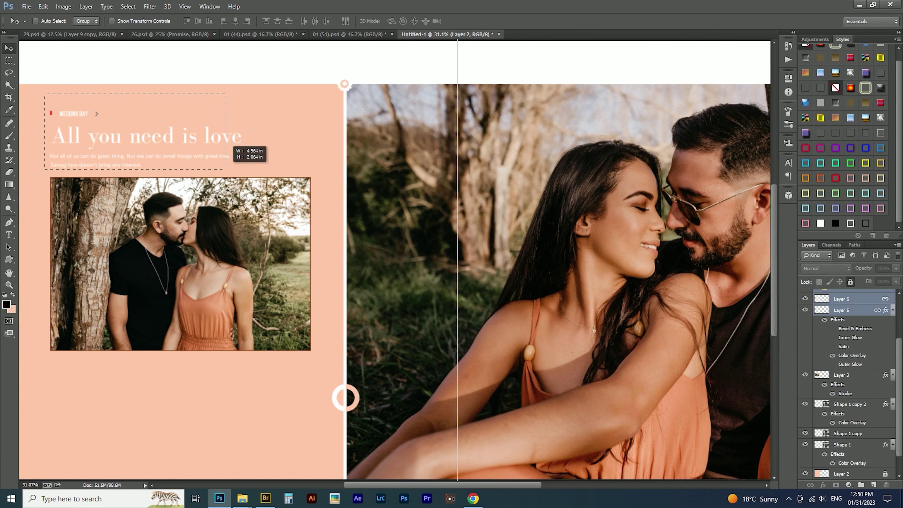
key(ctrl+alt+z)
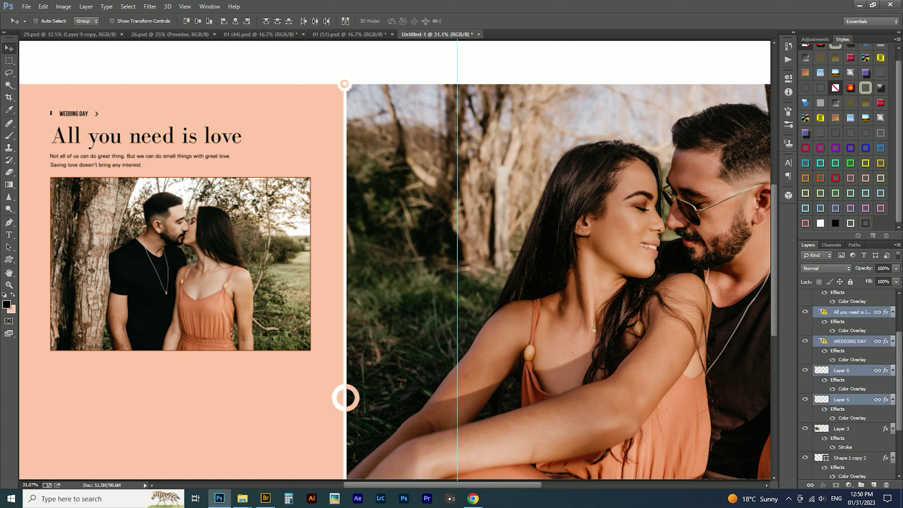
key(ctrl+alt+z)
Scale the headline text down to about 80%
key(Tab)
key(Tab)
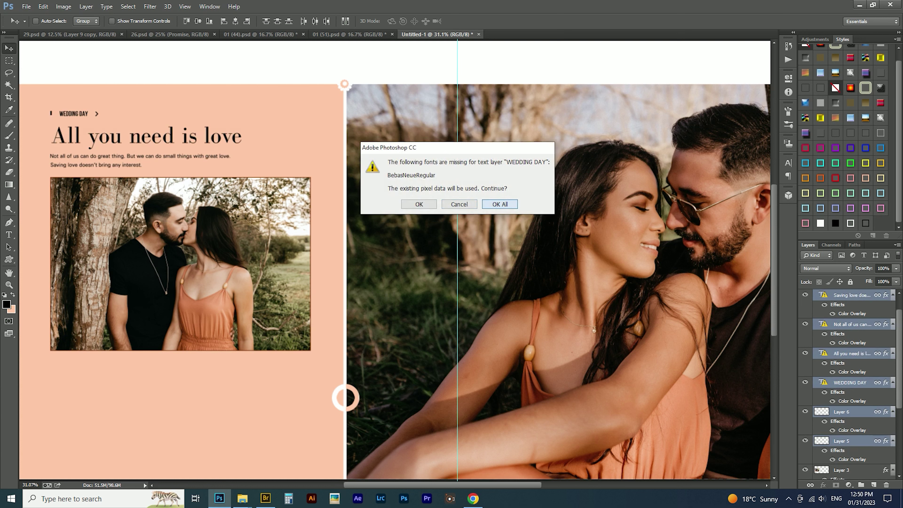
key(Return)
drag(241, 111, 203, 121)
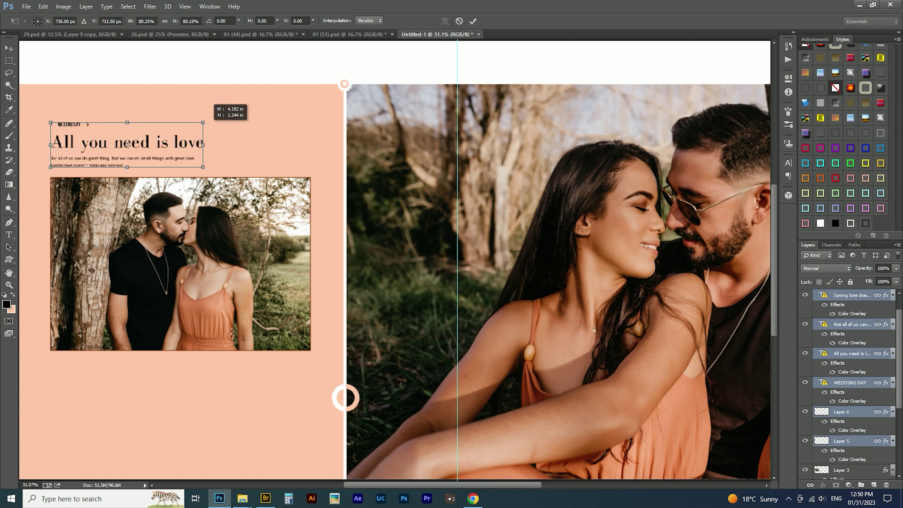
key(Return)
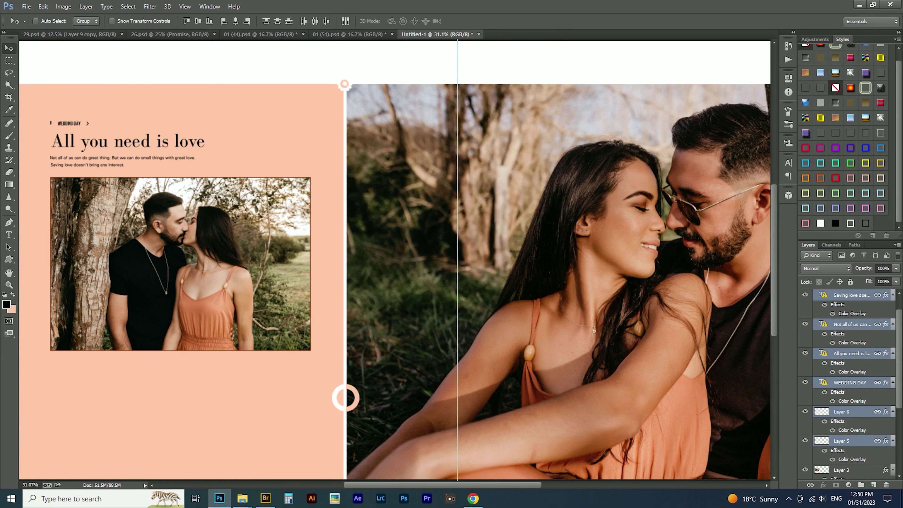
drag(203, 122, 319, 59)
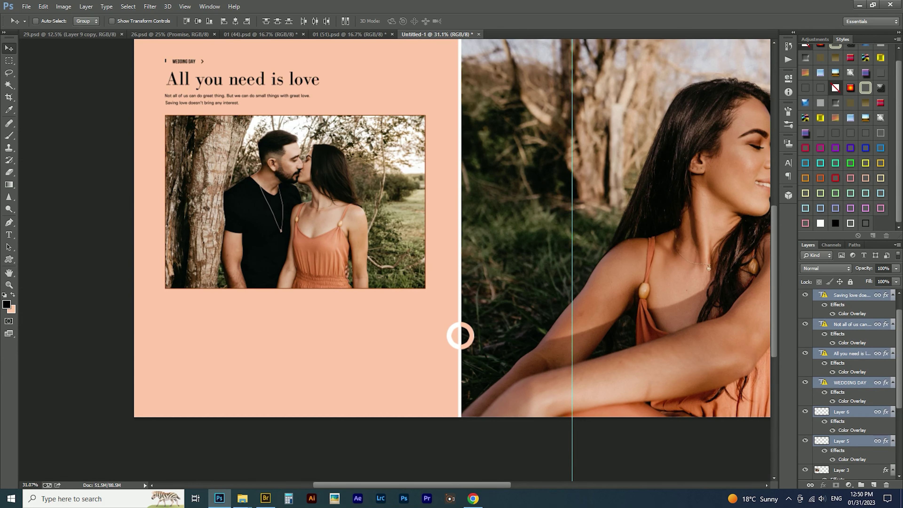
Bring the 'If love was a storybooks' quote from 01 (51).psd onto the peach page, scaled down
click(348, 34)
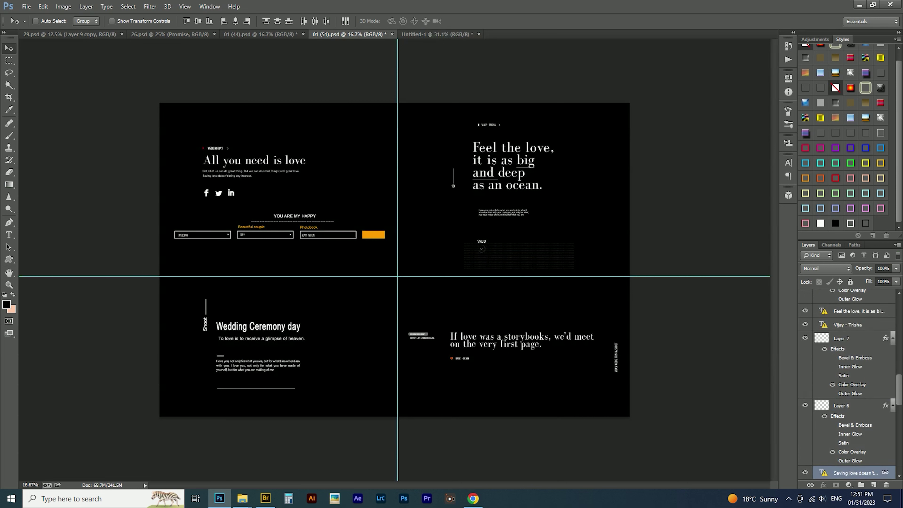
drag(497, 340, 505, 64)
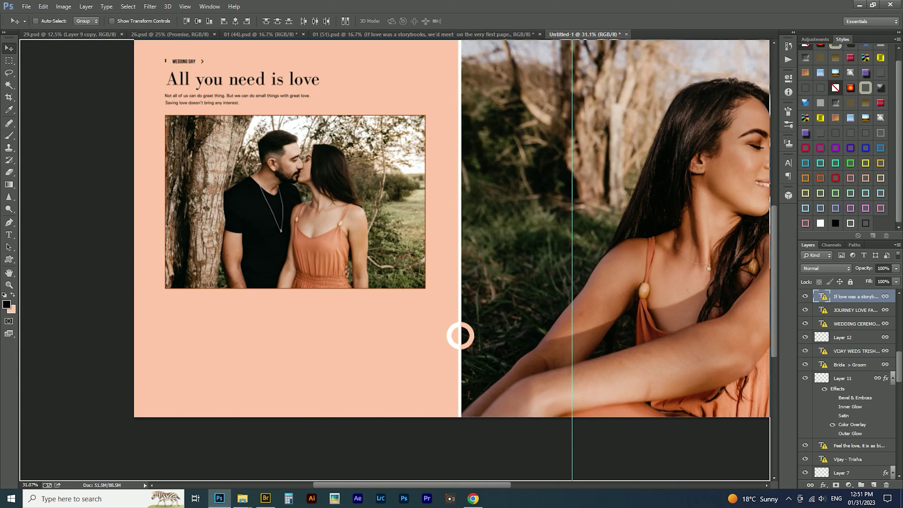
drag(585, 34, 355, 325)
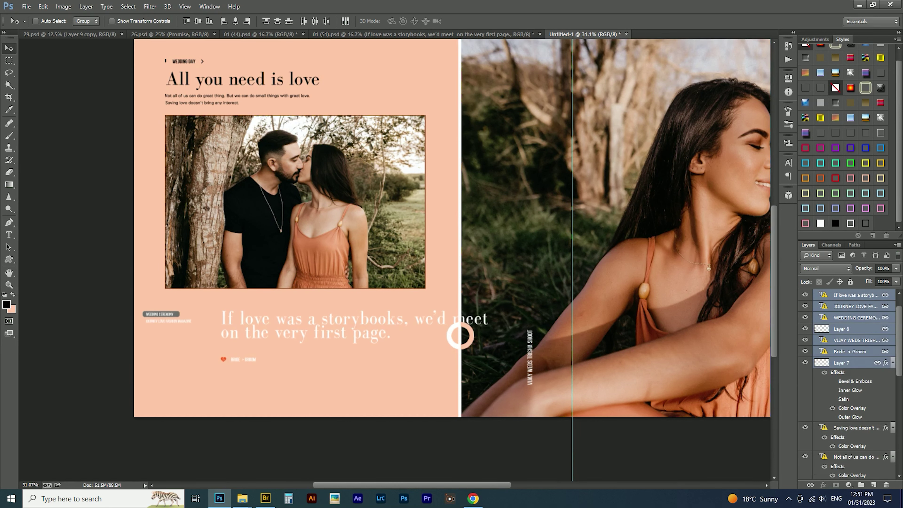
key(Return)
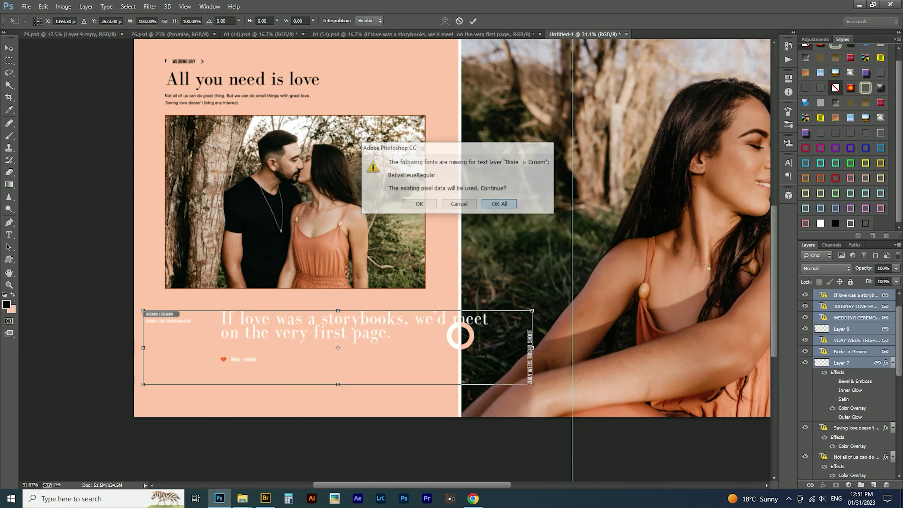
key(Return)
drag(532, 384, 414, 361)
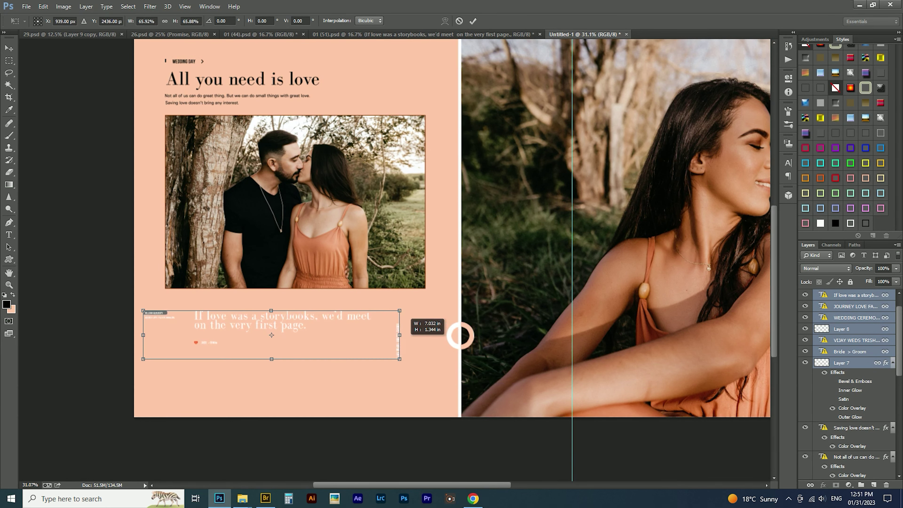
drag(284, 338, 320, 338)
key(Return)
right_click(371, 338)
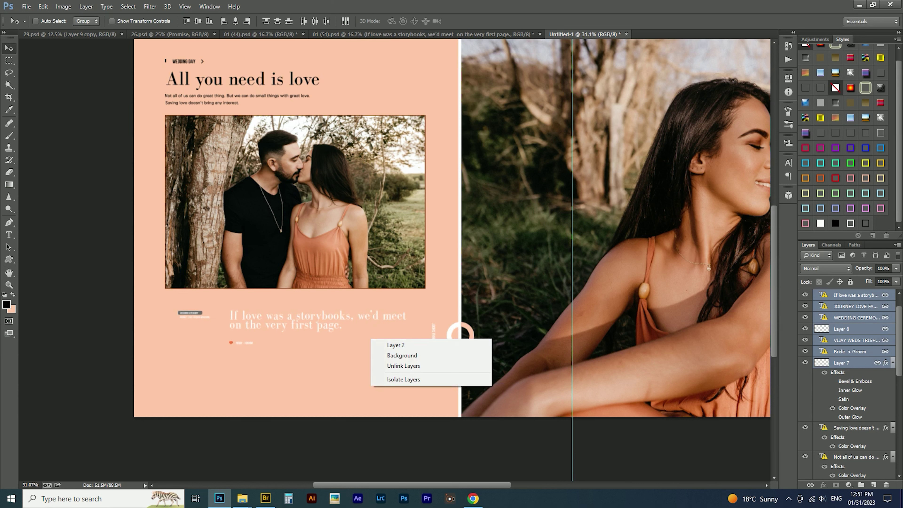
key(Escape)
Turn the quote black and delete the Bride > Groom text, small logo and vertical caption
click(835, 223)
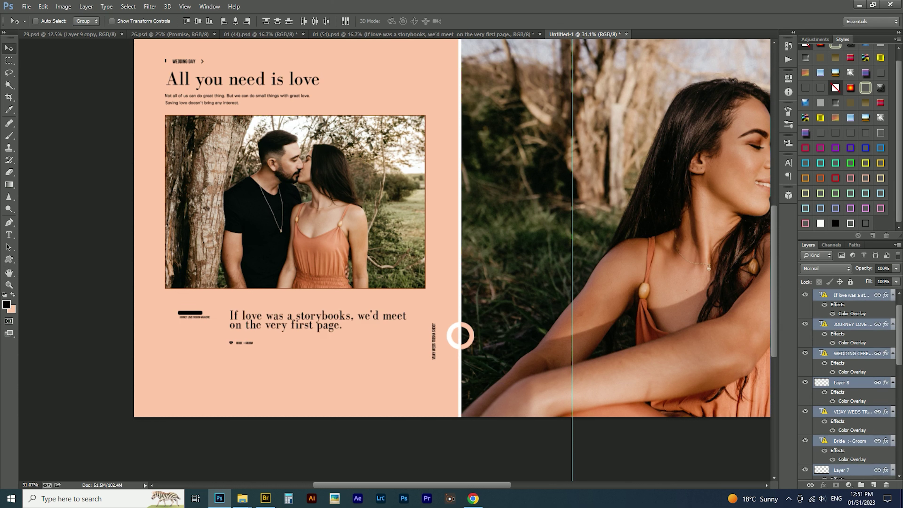
click(810, 484)
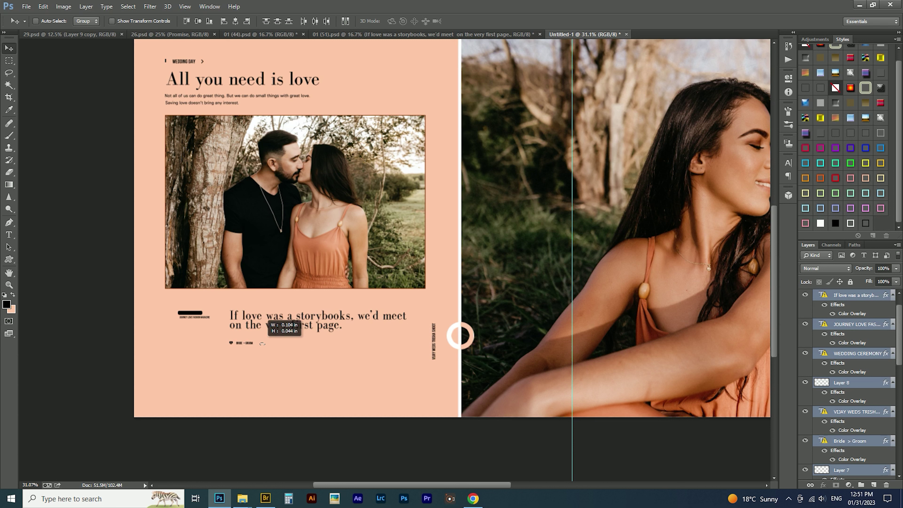
key(Delete)
drag(176, 321, 209, 307)
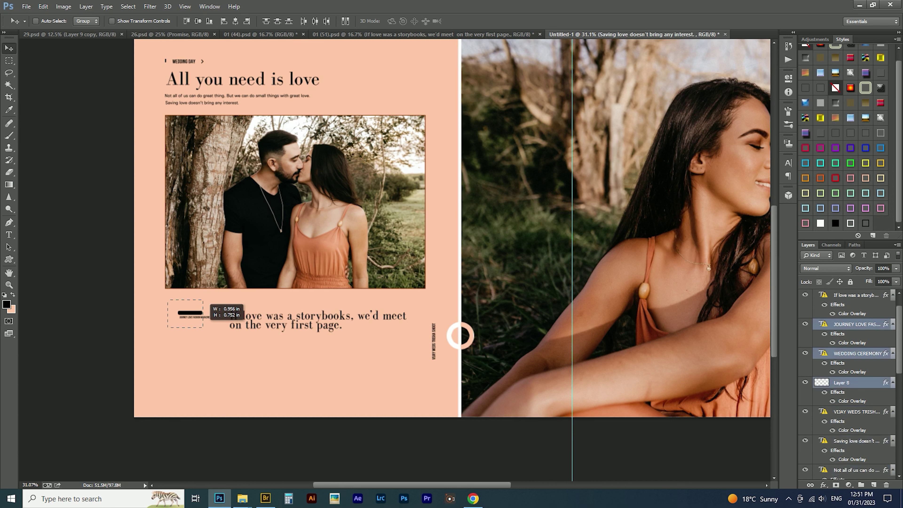
key(Delete)
drag(421, 351, 440, 323)
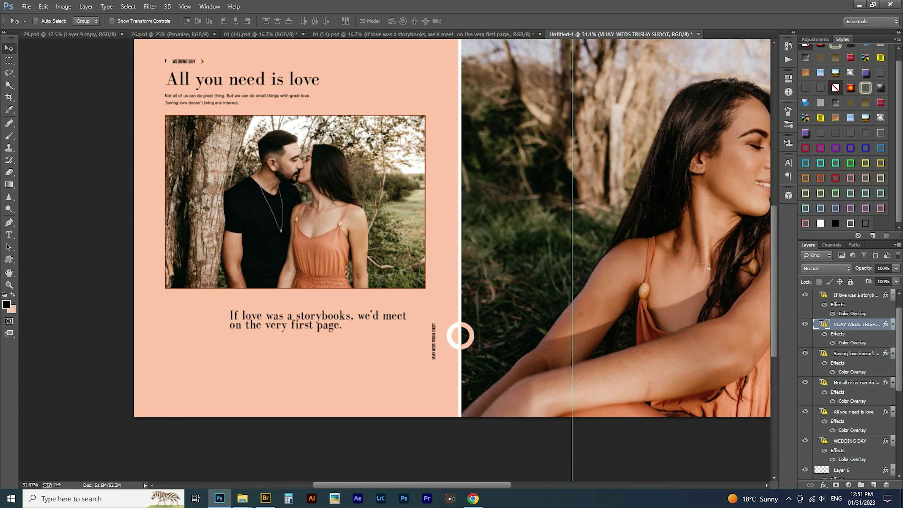
key(Delete)
Move the quote just under the photo, shrink it further, and hide the panels
drag(304, 296, 327, 294)
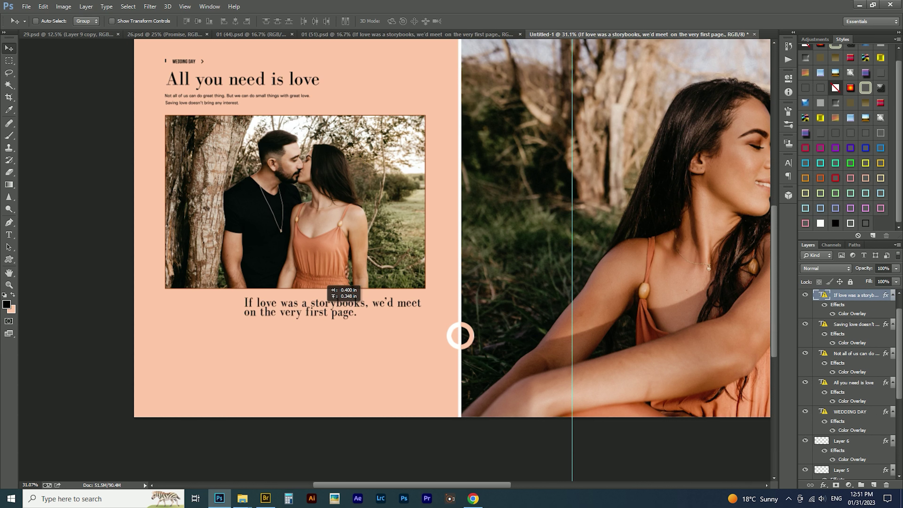
key(ctrl+t)
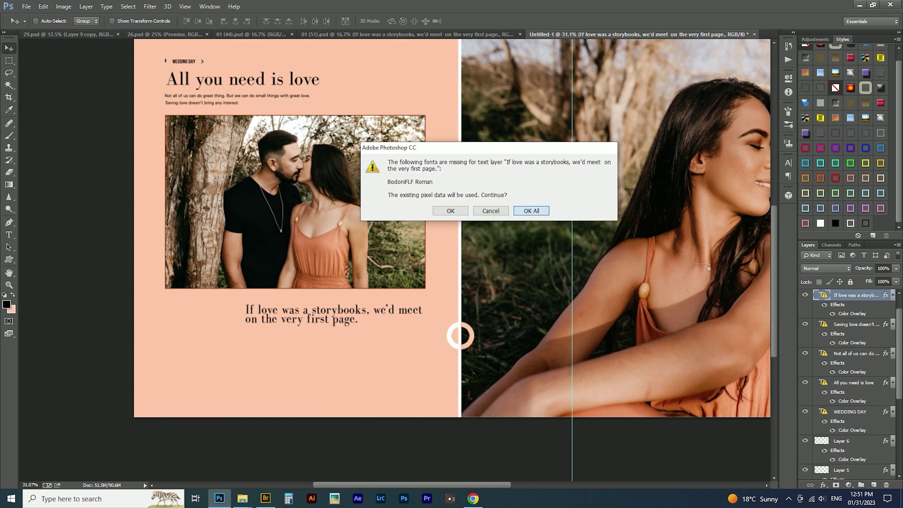
key(Return)
drag(246, 305, 289, 306)
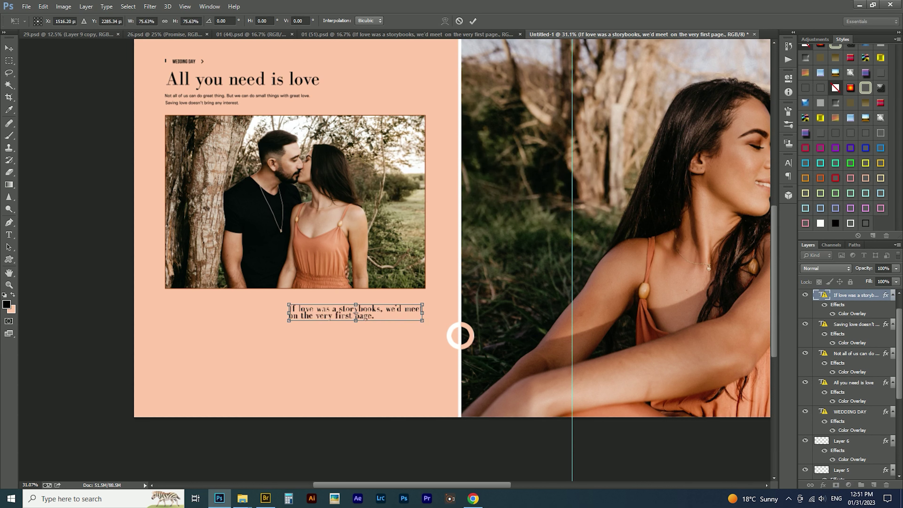
key(Return)
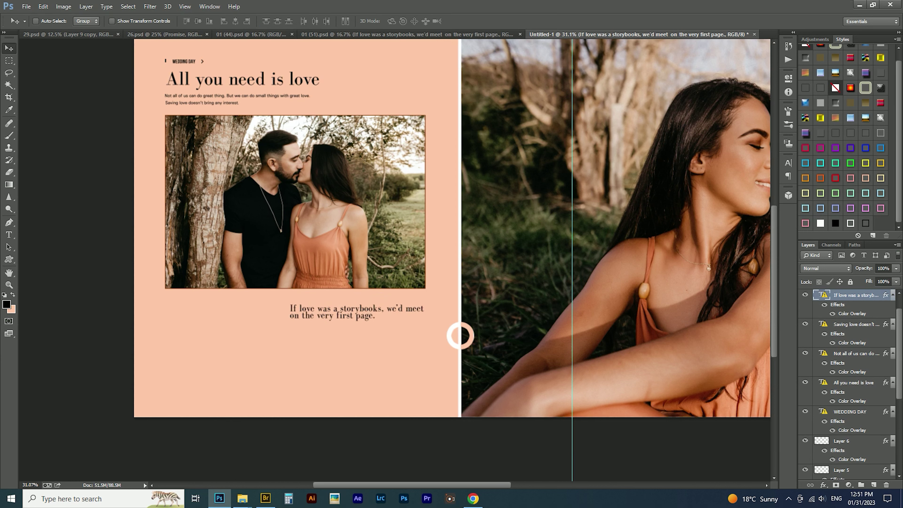
key(Tab)
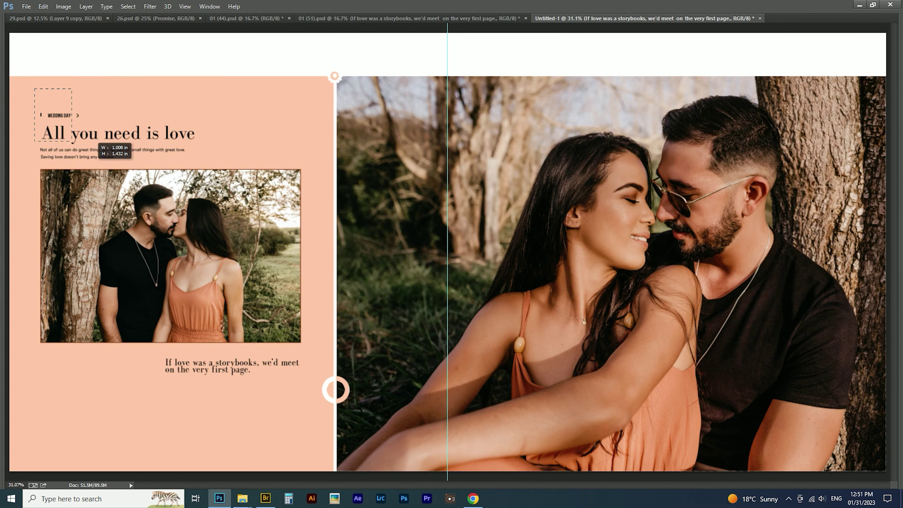
drag(36, 86, 250, 405)
key(shift+Down)
key(shift+Down)
key(shift+Down)
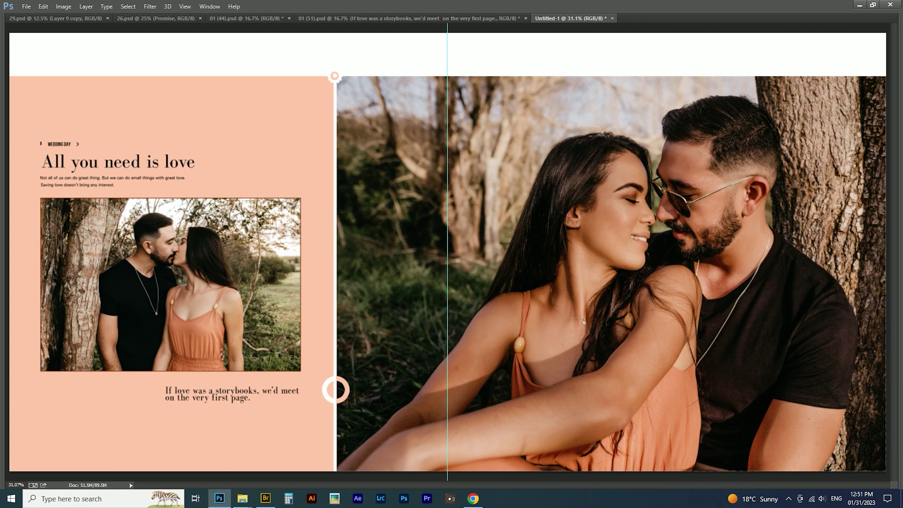
key(shift+Up)
key(shift+Up)
key(shift+Up)
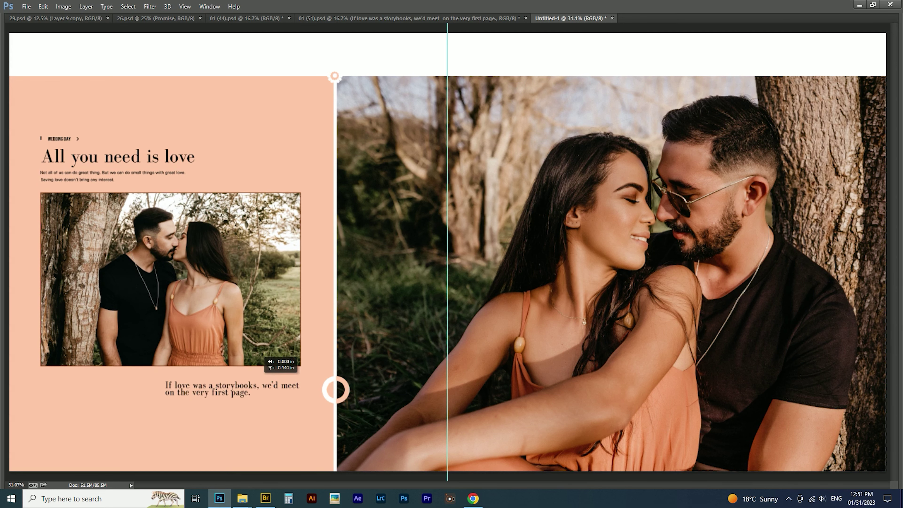
key(shift+Up)
key(shift+Up)
key(shift+Up)
key(shift+Up)
key(shift+Up)
key(shift+Up)
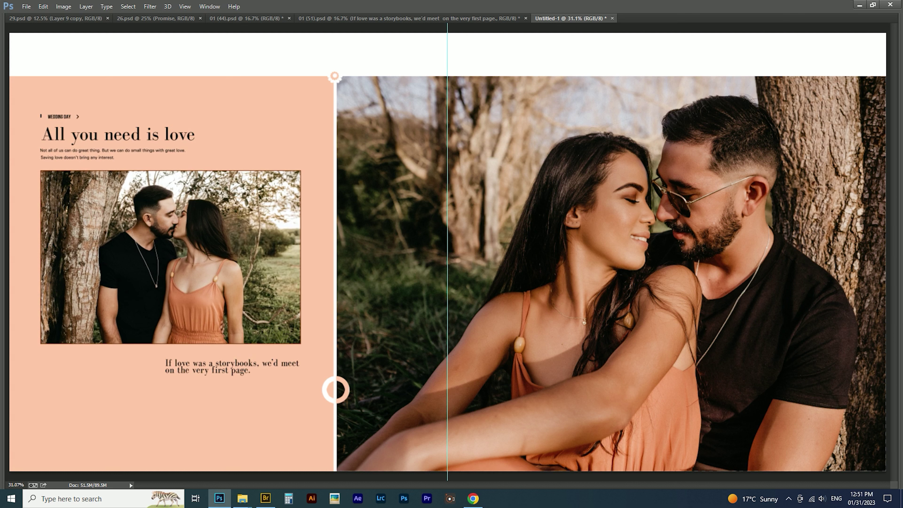
click(249, 368)
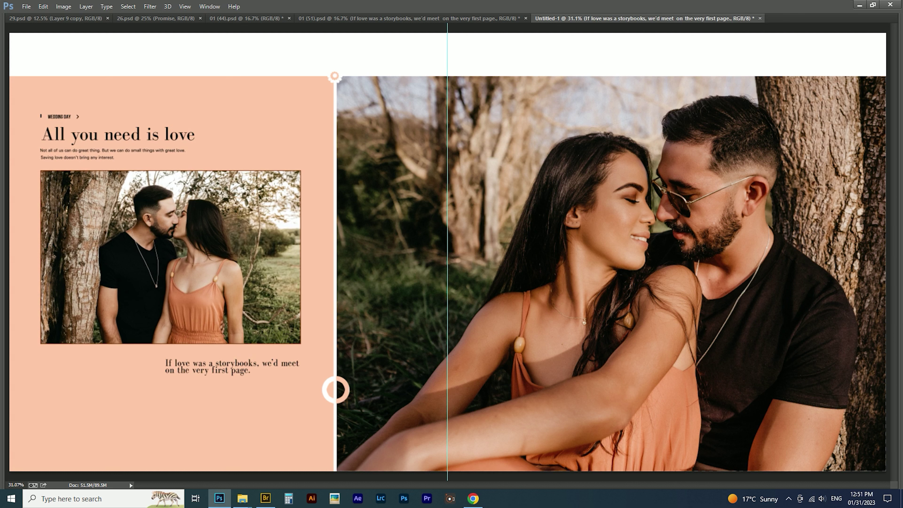
click(242, 498)
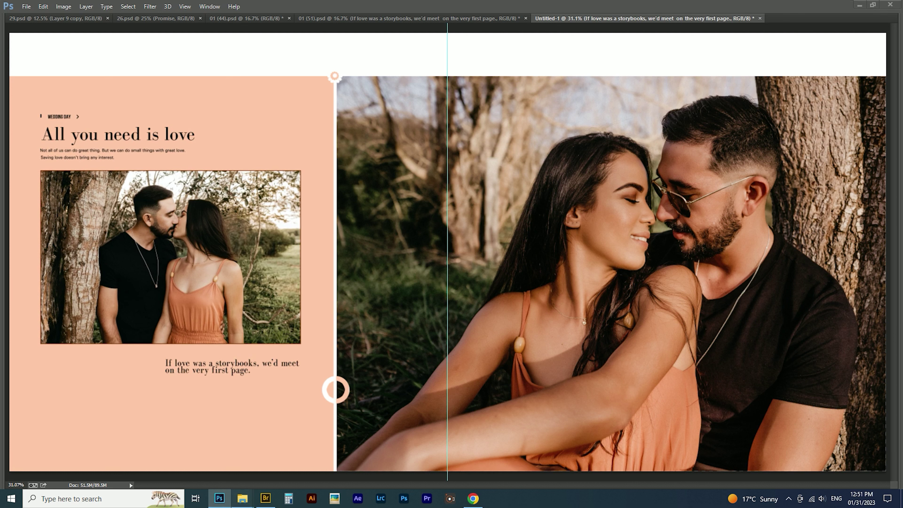
Drag the line-art lily image from the Flower- folder into the spread, shrunk to the bottom-left
click(151, 460)
scroll(714, 320, down, 5)
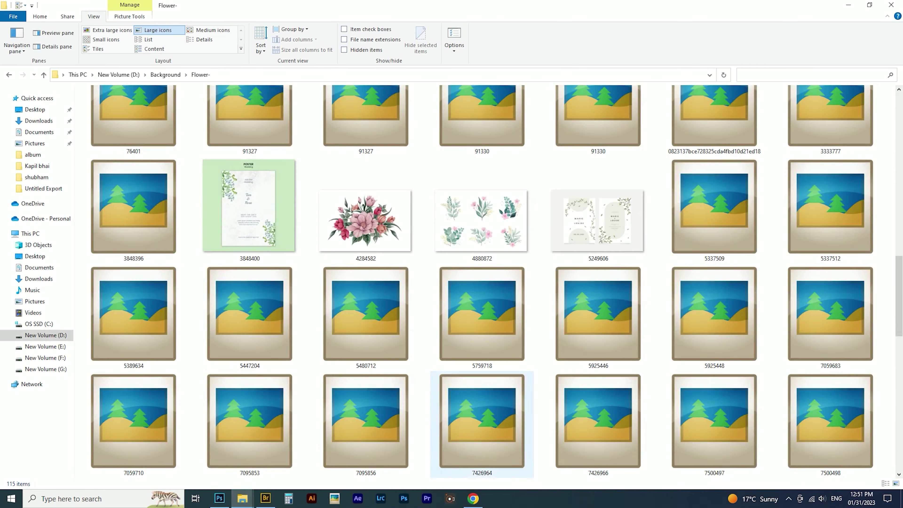
scroll(714, 316, up, 3)
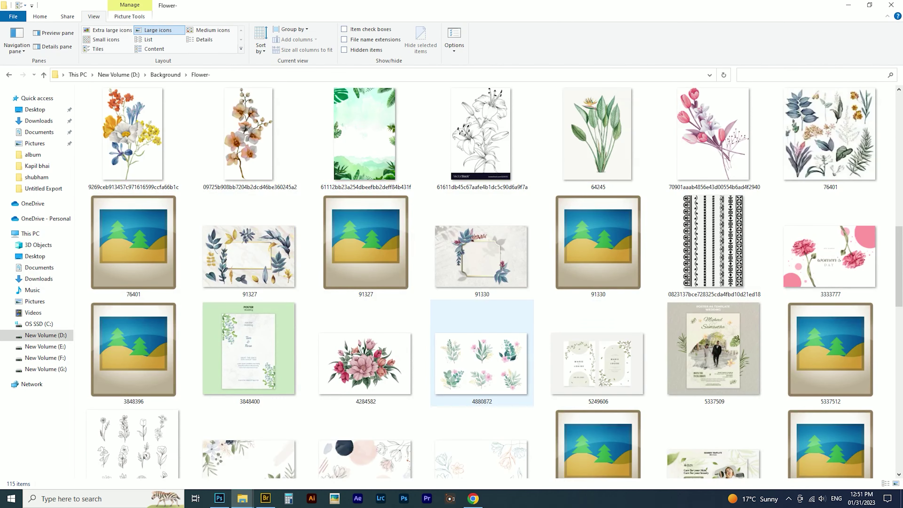
click(481, 139)
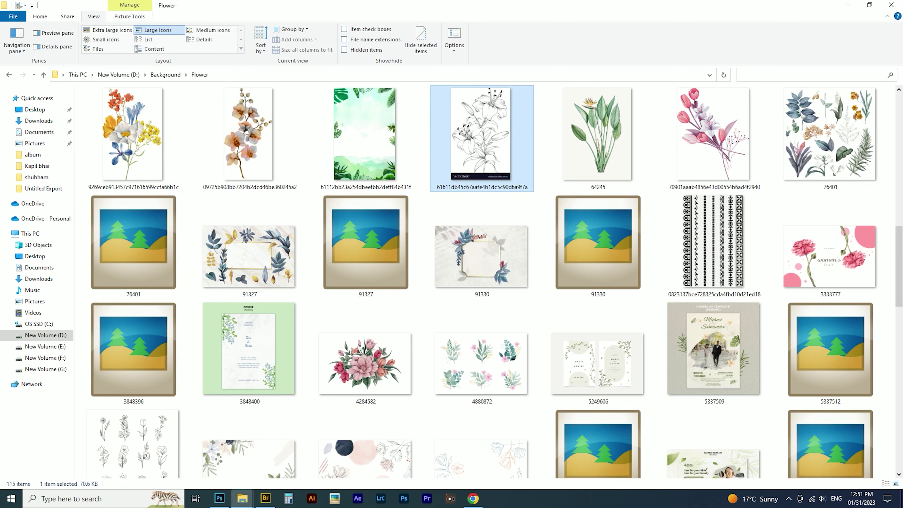
key(alt+Tab)
mouse_move(480, 139)
mouse_down()
mouse_move(448, 248)
mouse_move(221, 426)
mouse_up()
mouse_move(362, 208)
mouse_down()
mouse_move(292, 323)
mouse_move(146, 366)
mouse_move(183, 420)
mouse_move(259, 396)
mouse_up()
Set the lily to Multiply, rotate it into the bottom-left corner, and fade it to about 70% opacity
key(Return)
key(shift+alt+m)
key(ctrl+t)
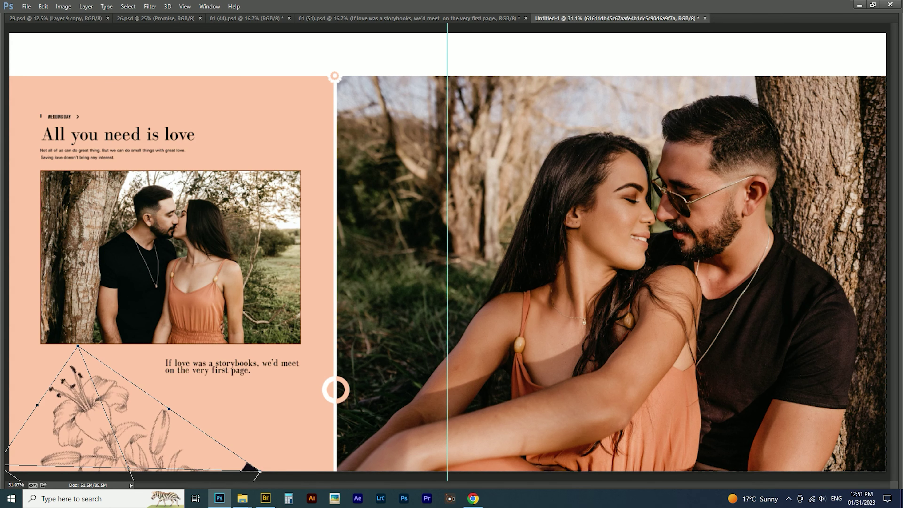
key(Return)
drag(170, 418, 181, 421)
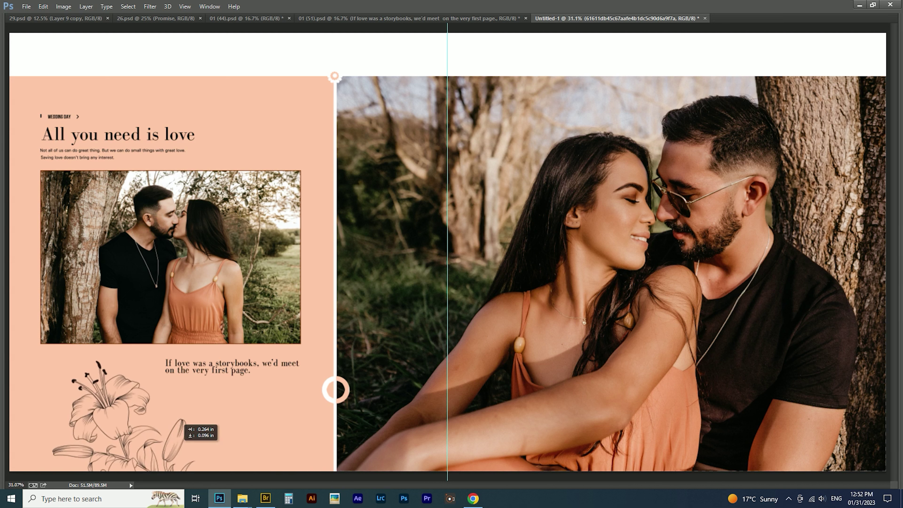
key(5)
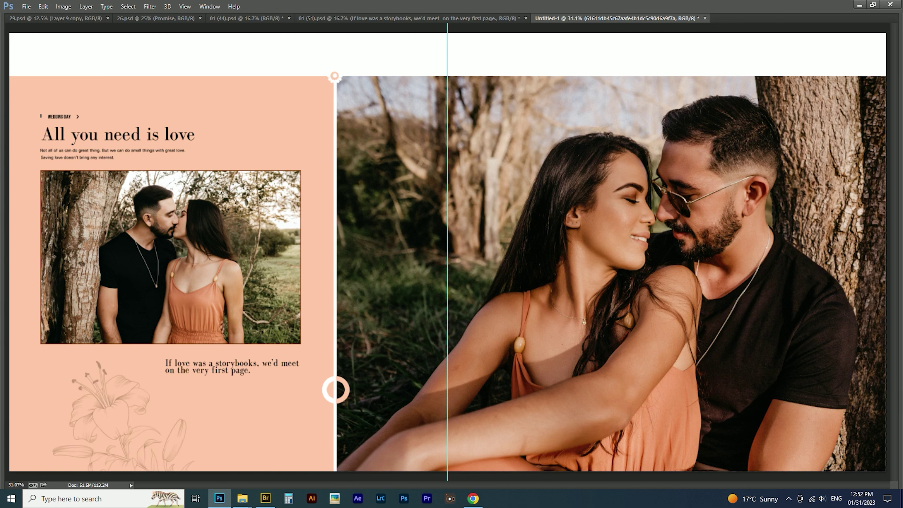
key(7)
Rotate a copy of the lily up to the top of the peach page
drag(320, 391, 95, 28)
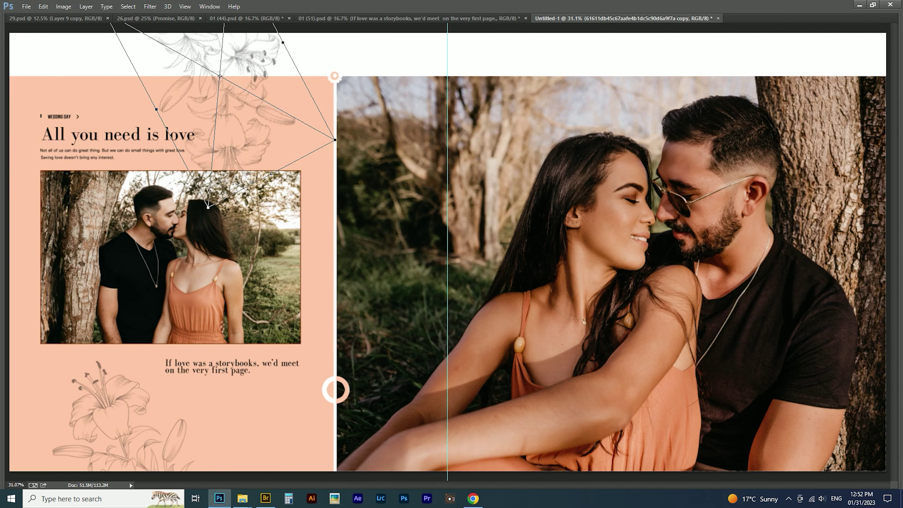
mouse_move(97, 29)
mouse_down()
mouse_move(264, 178)
mouse_move(153, 53)
mouse_up()
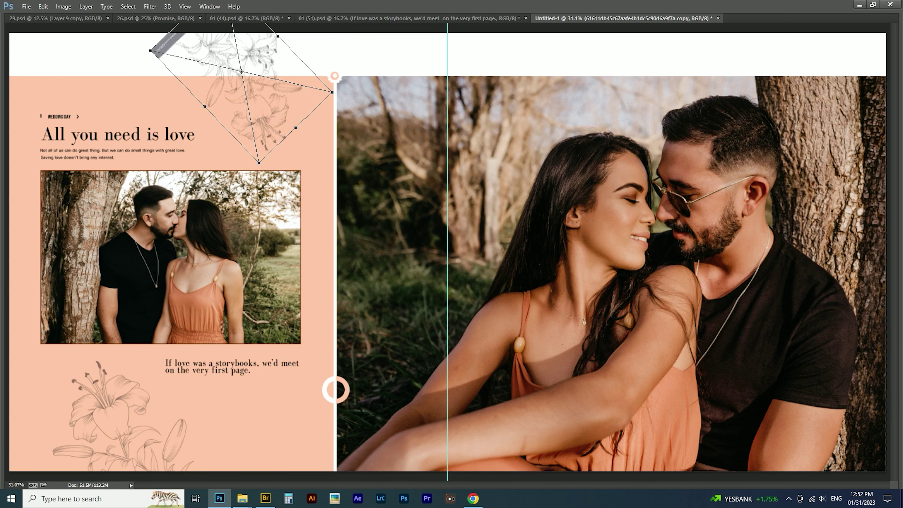
key(Return)
drag(245, 71, 303, 99)
key(Tab)
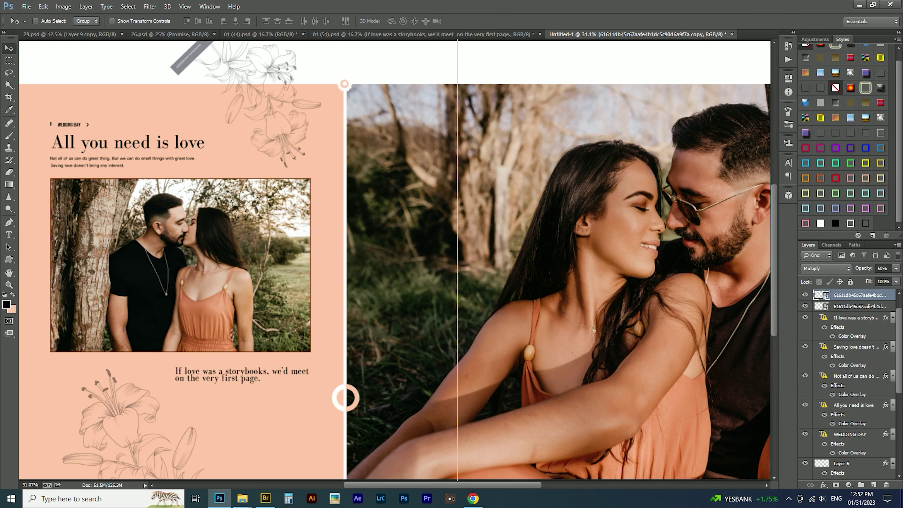
Copy the lily copy's layer style and move the top lily upward
right_click(860, 295)
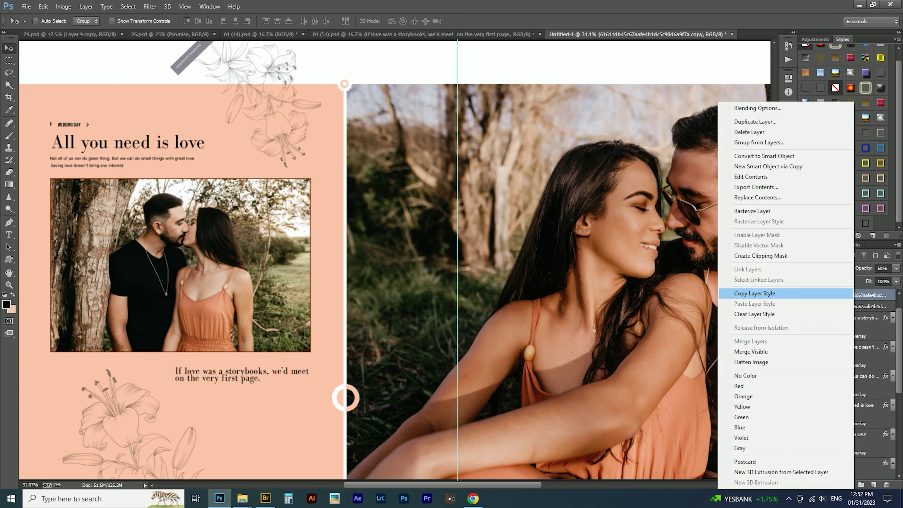
click(754, 292)
drag(320, 167, 320, 123)
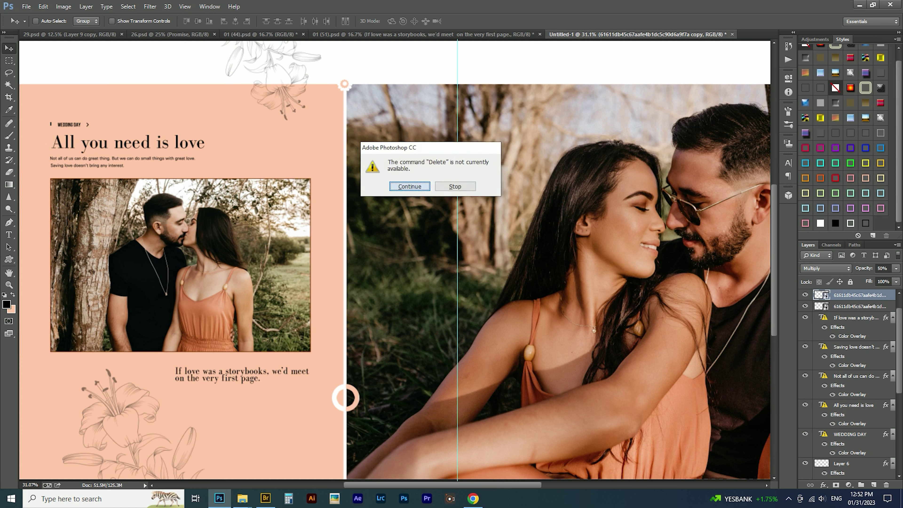
key(Return)
key(ctrl+z)
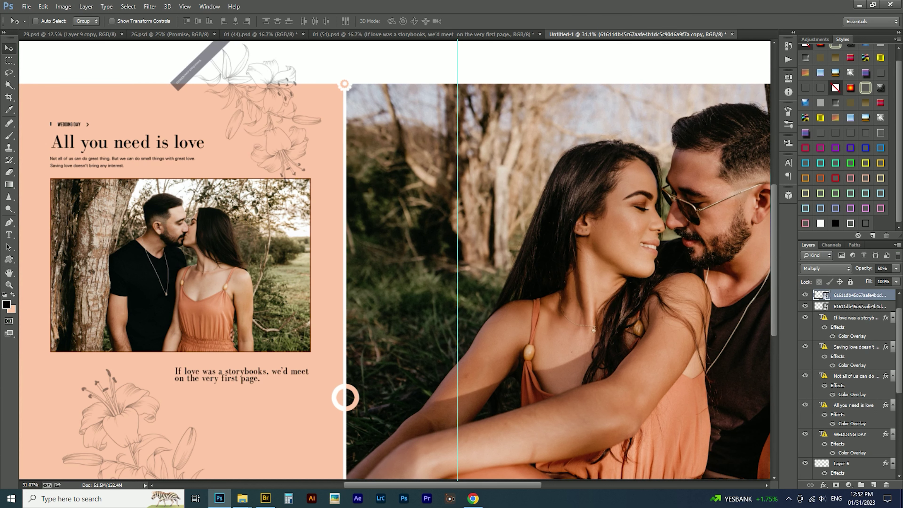
key(ctrl+z)
Rasterize the top lily layer and move it down into the page's upper-right corner
right_click(847, 295)
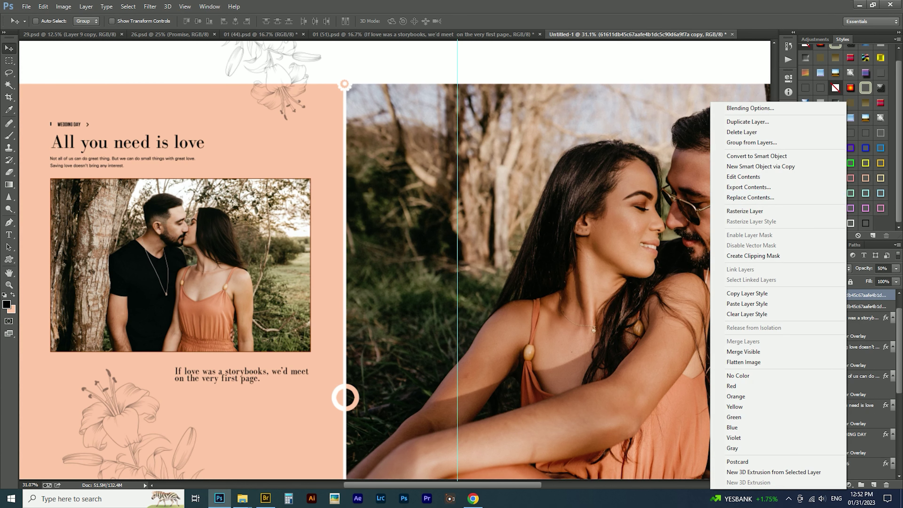
click(744, 211)
key(Return)
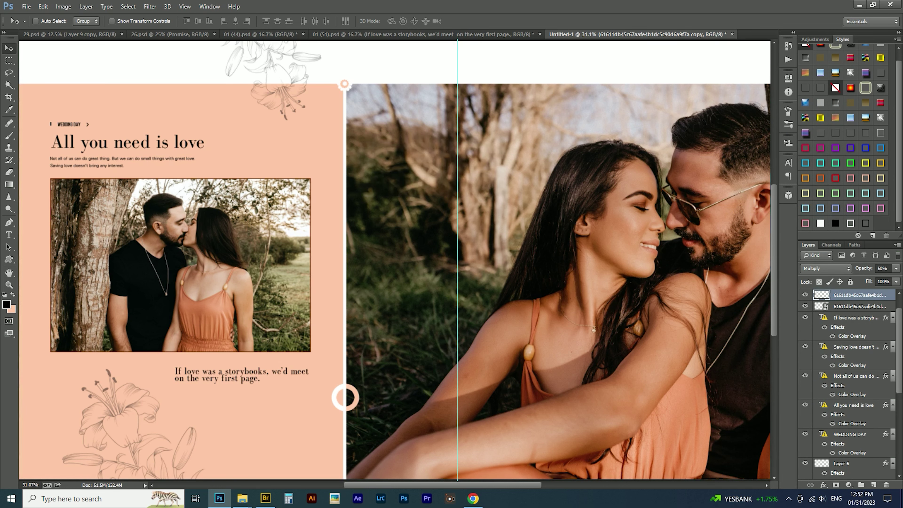
drag(304, 61, 302, 104)
key(ctrl+t)
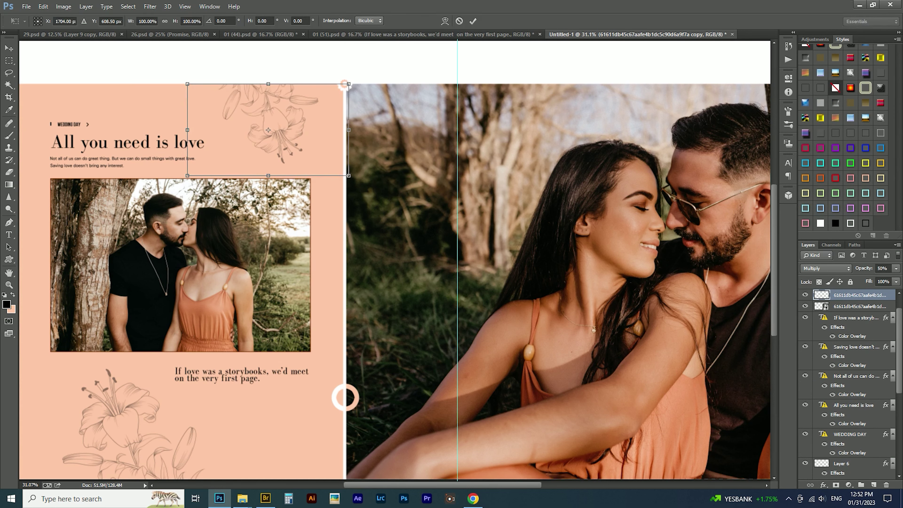